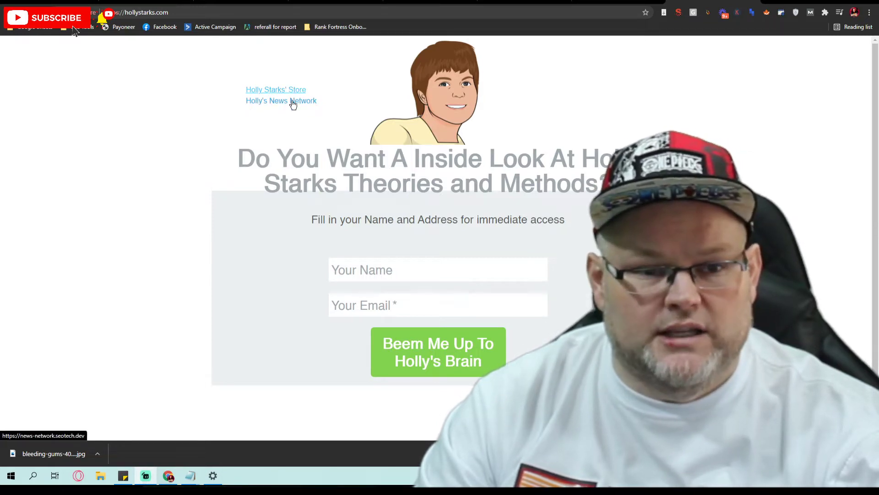
# Switch to the Holly's News Network dashboard showing the 2021-11-09 Dentist Kitchener articles.
pyautogui.click(292, 101)
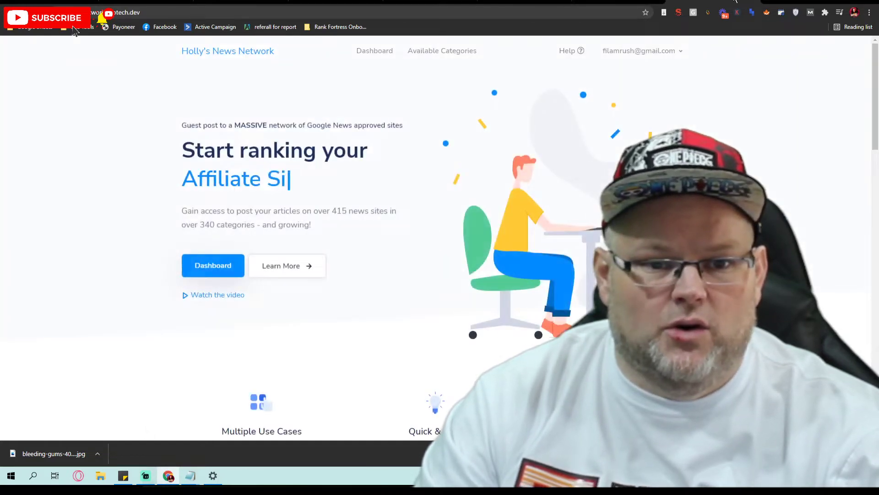
pyautogui.scroll(-20, 532, 252)
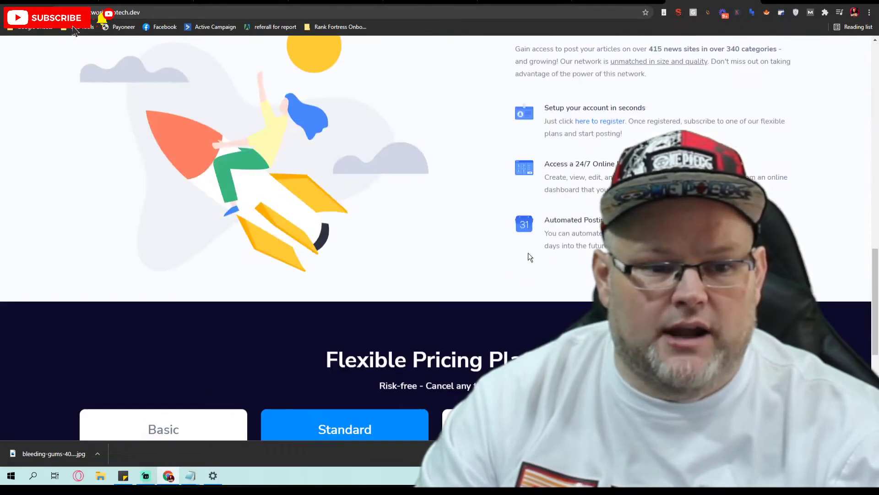
pyautogui.scroll(15, 532, 242)
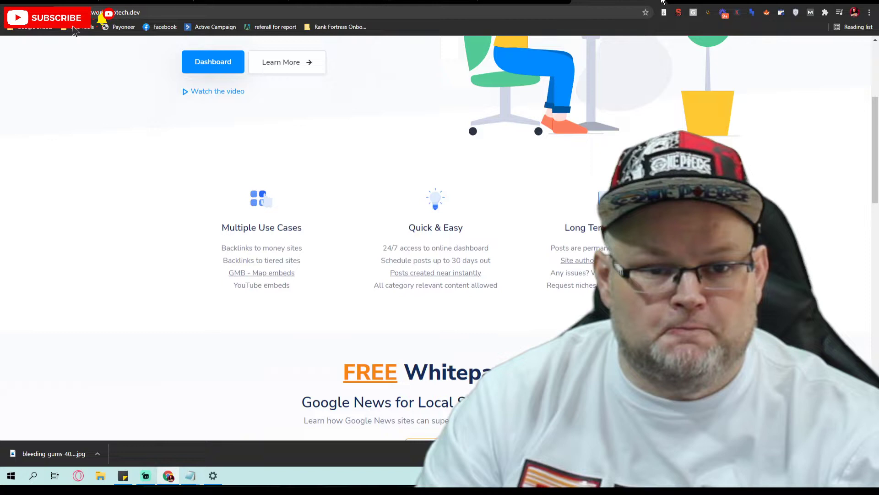
pyautogui.click(663, 2)
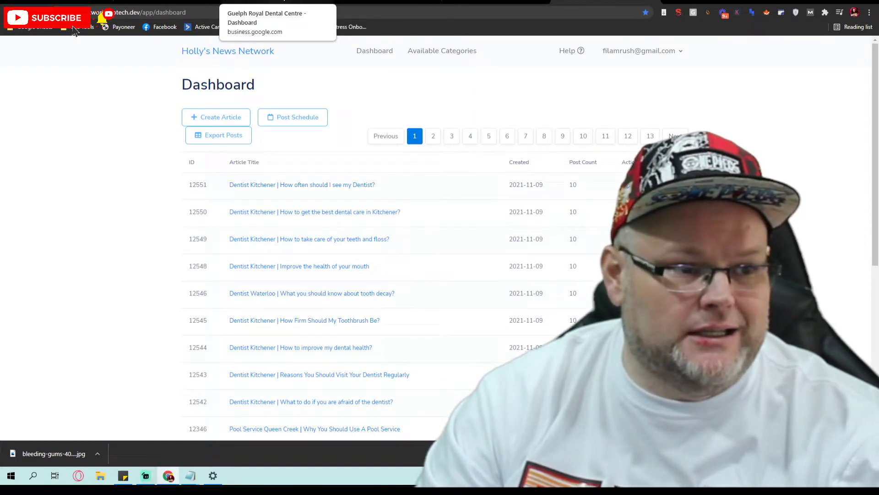
pyautogui.scroll(-2, 658, 78)
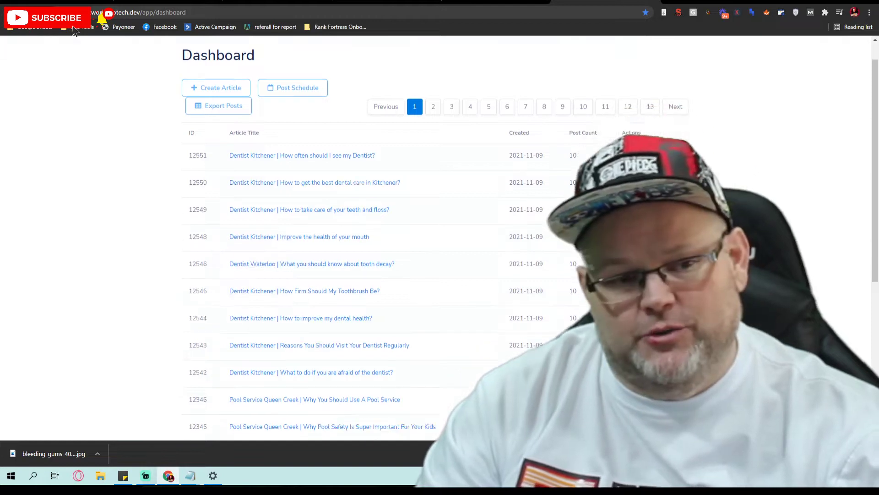
pyautogui.scroll(2, 321, 229)
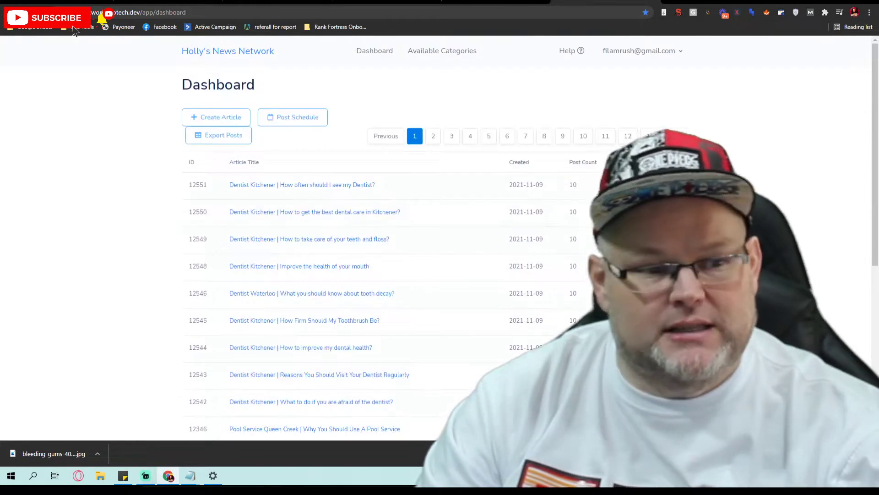
# Start a blank Create Article form and bring up the guelphroyaldental.com website.
pyautogui.click(219, 118)
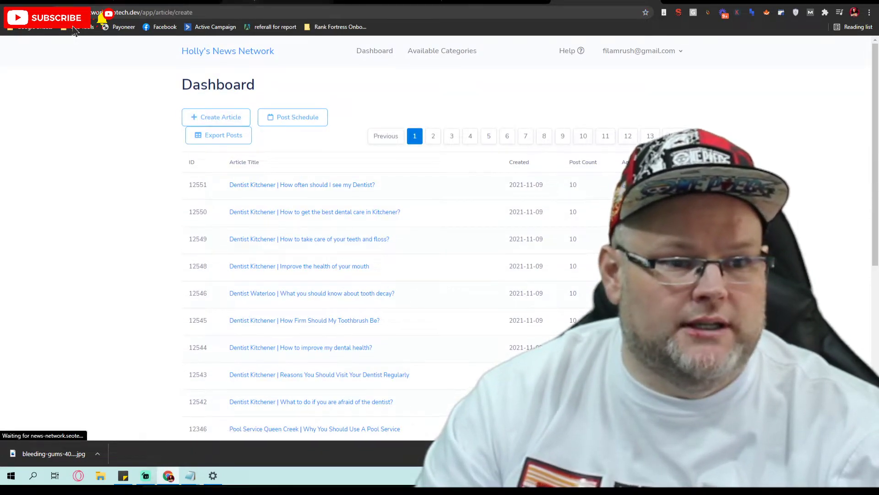
pyautogui.hotkey('ctrl', 't')
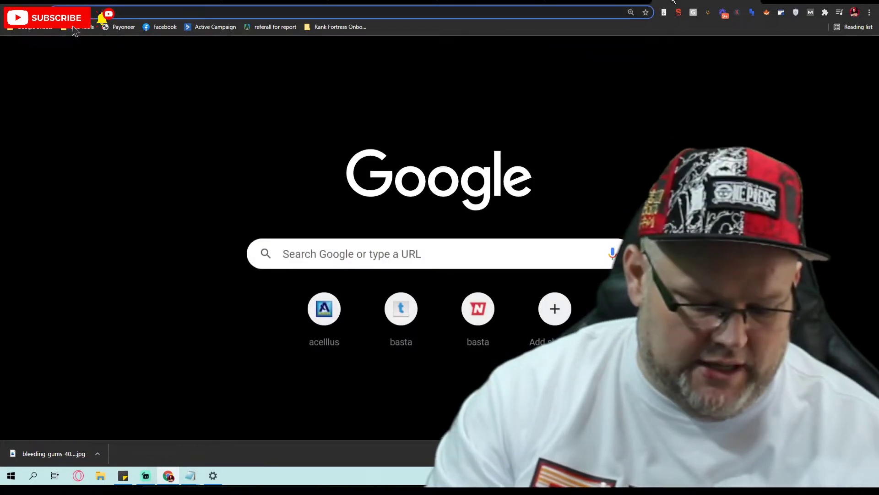
pyautogui.write('guelphroyaldental.com')
pyautogui.press('Return')
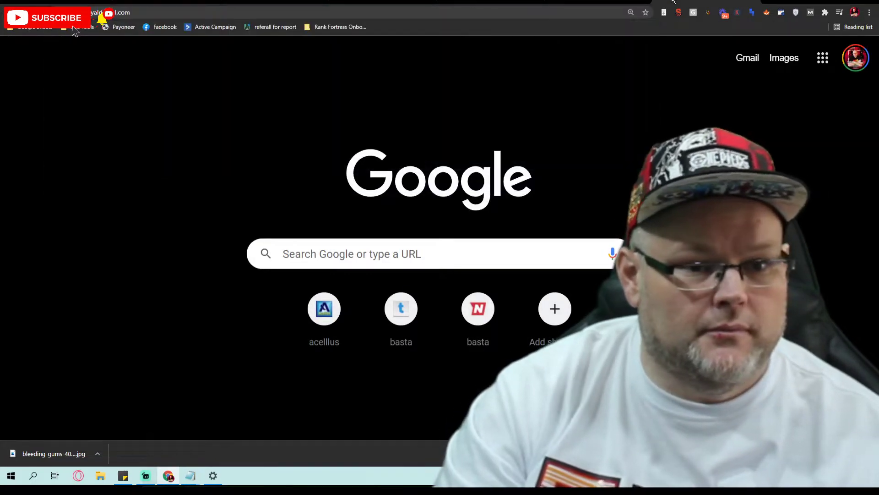
pyautogui.hotkey('ctrl', 'w')
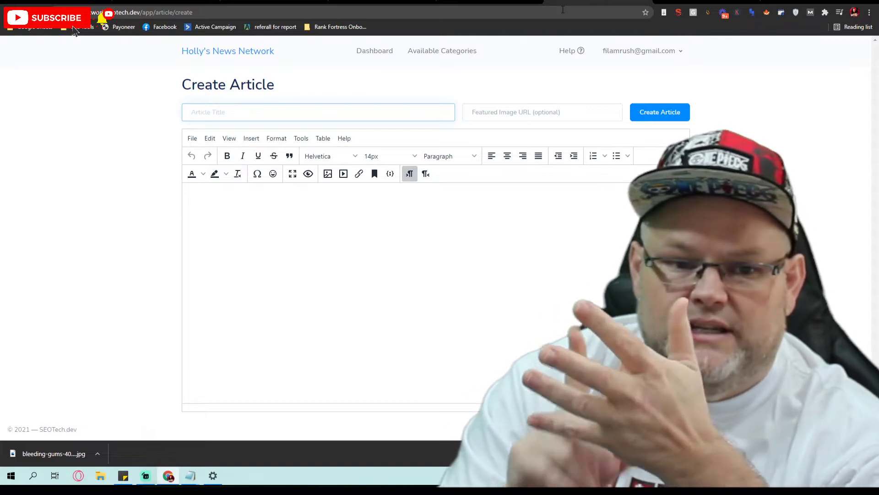
pyautogui.click(697, 2)
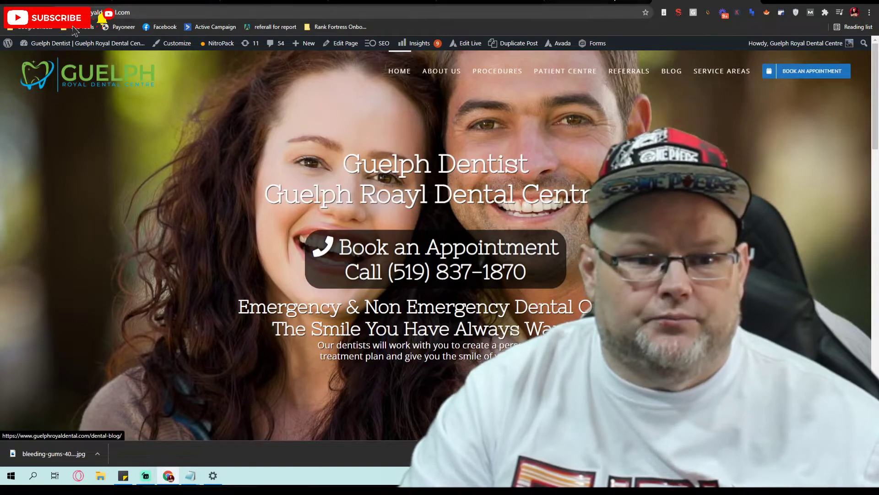
# Move between the article form and dental blog, landing on the Popular Cosmetic Dentistry Treatments post.
pyautogui.click(581, 3)
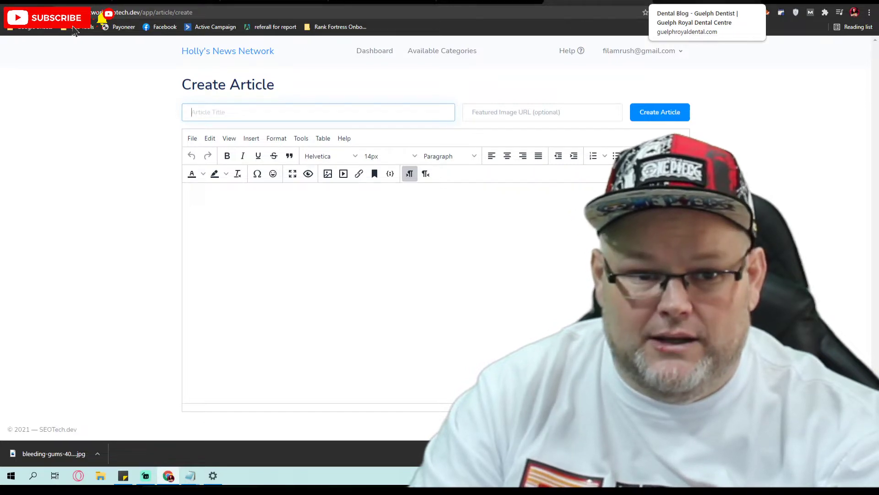
pyautogui.click(707, 4)
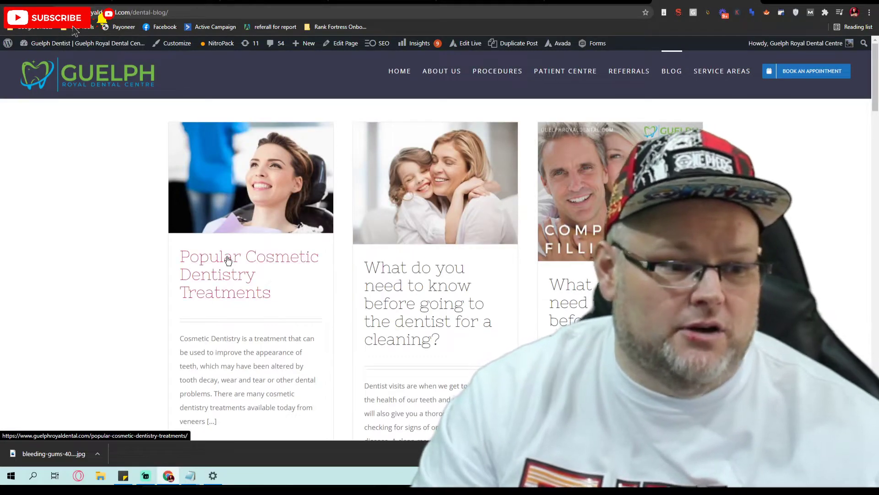
pyautogui.click(606, 3)
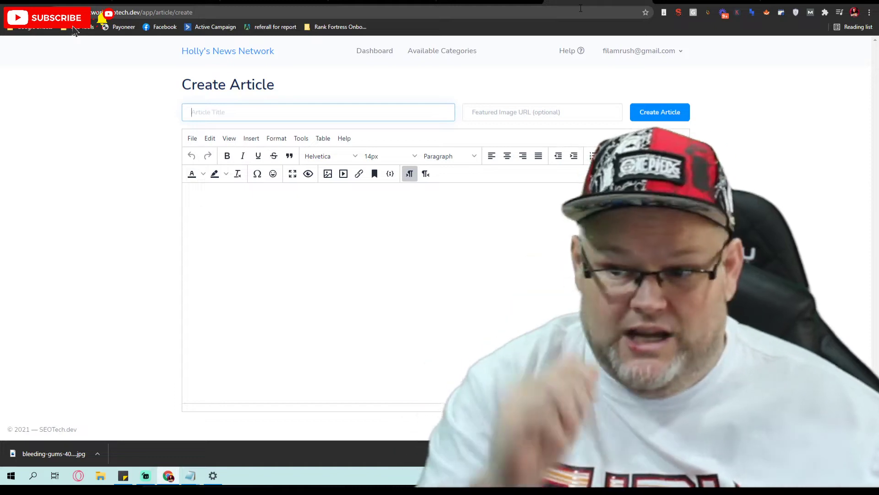
pyautogui.hotkey('ctrl', 'Tab')
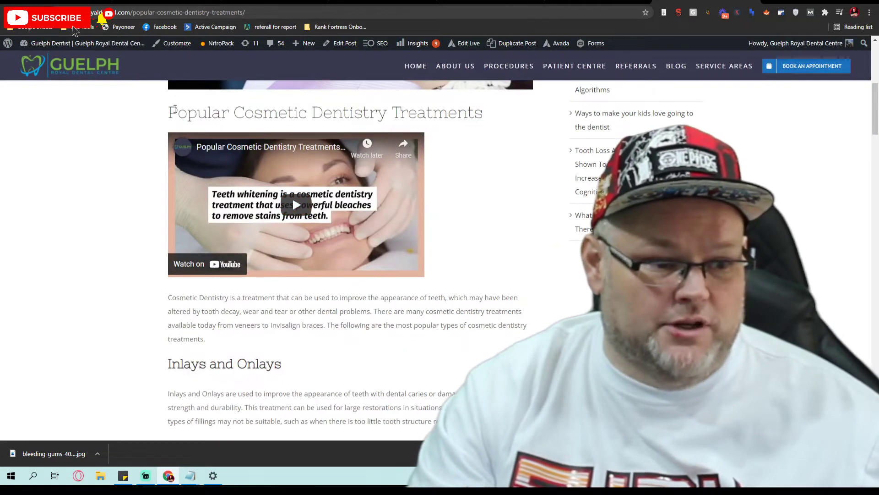
# Enter the title 'Popular Cosmetic Dentistry Treatments in Guelph Ontario Canda' from the post heading.
pyautogui.moveTo(171, 107); pyautogui.dragTo(475, 106)
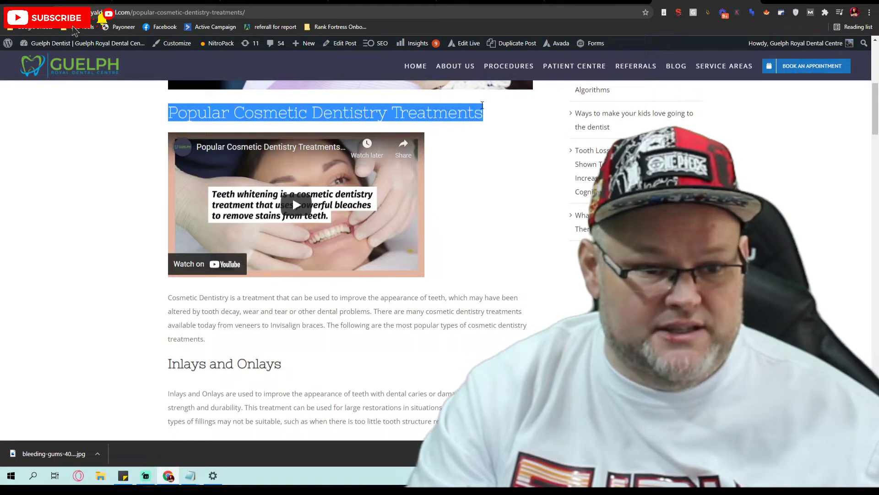
pyautogui.hotkey('ctrl', 'shift', 'Tab')
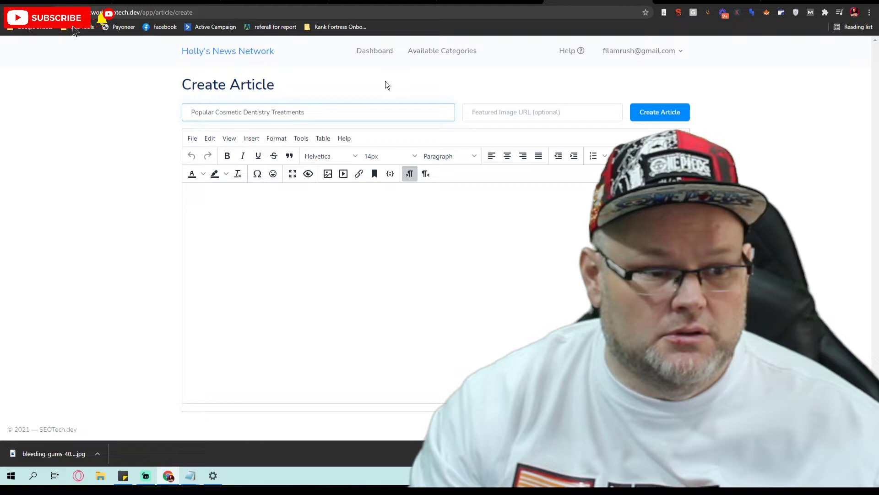
pyautogui.write('in')
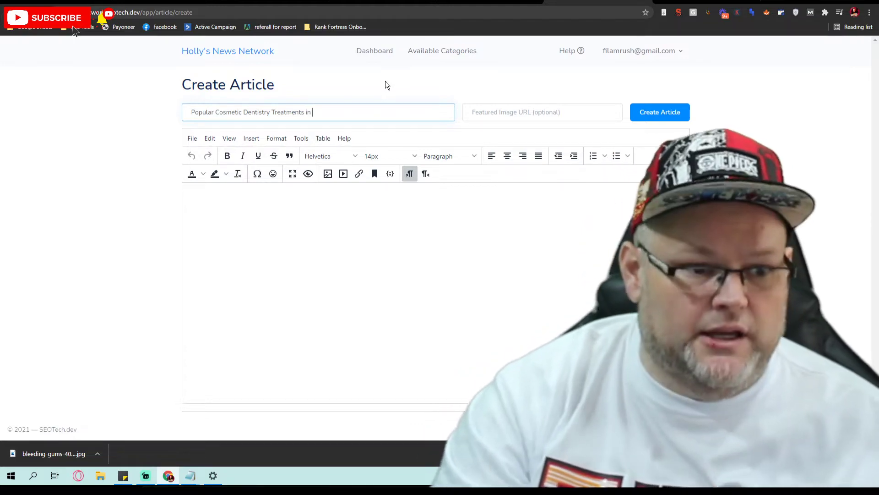
pyautogui.hotkey('ctrl', 'Tab')
pyautogui.scroll(-15, 348, 257)
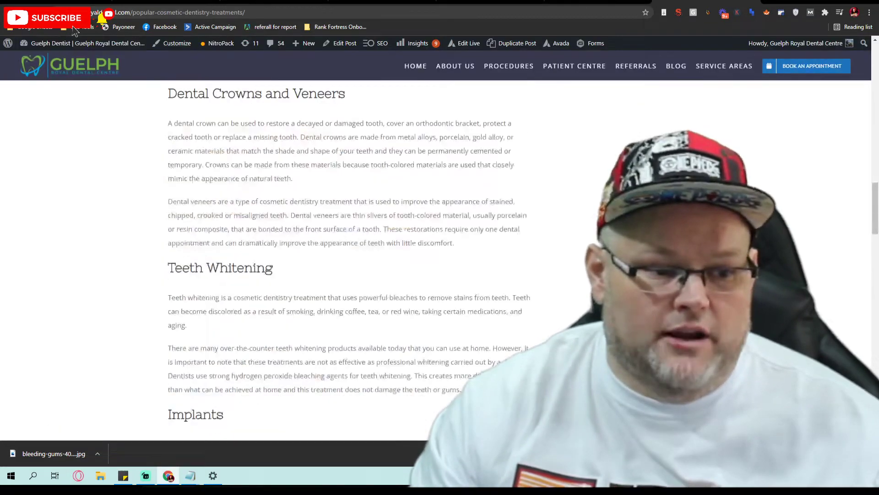
pyautogui.scroll(-10, 433, 139)
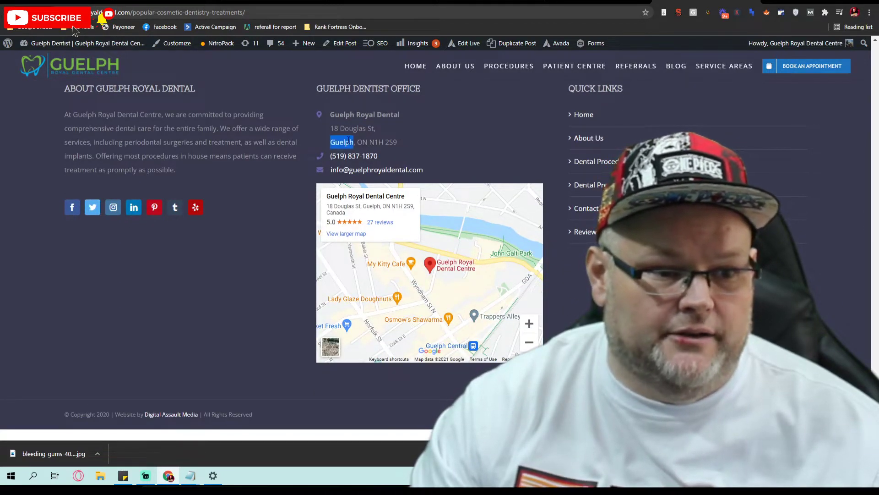
pyautogui.click(596, 3)
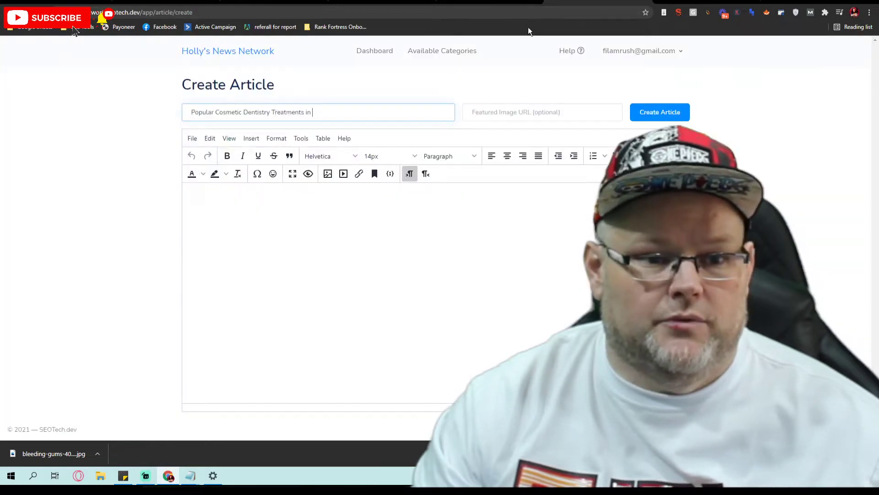
pyautogui.click(351, 112)
pyautogui.write('Guelph')
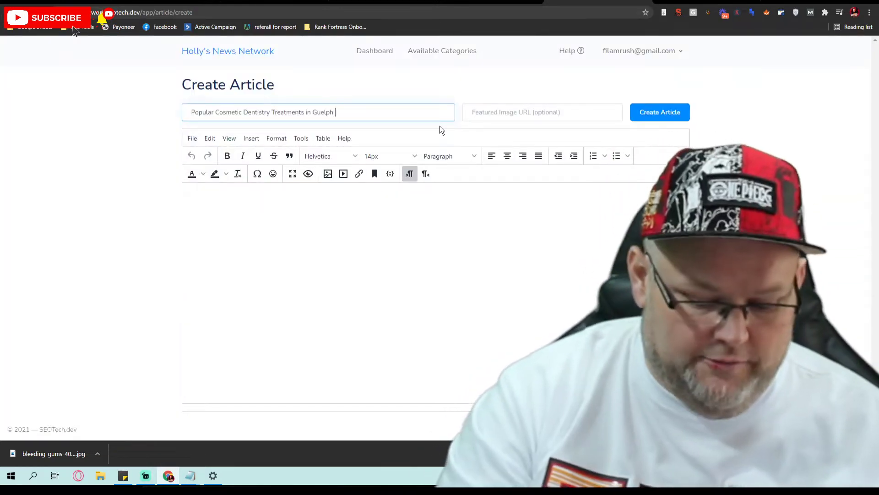
pyautogui.write(' Ontario Canda')
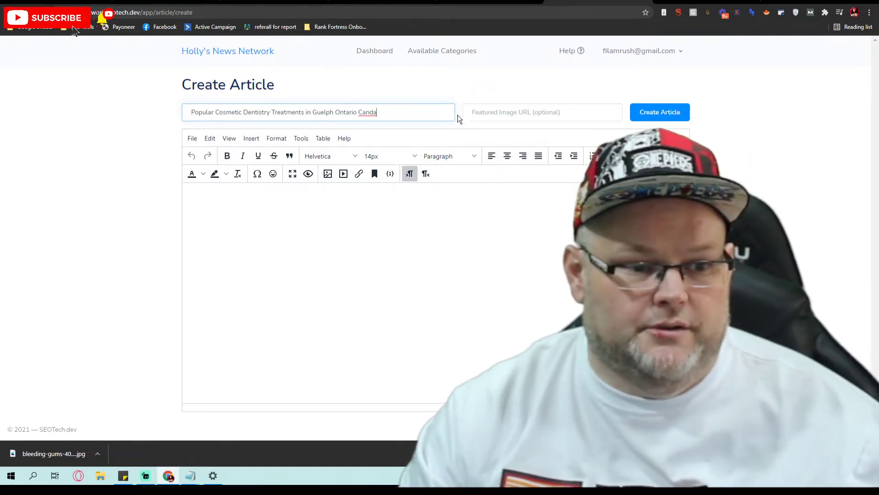
pyautogui.rightClick(369, 114)
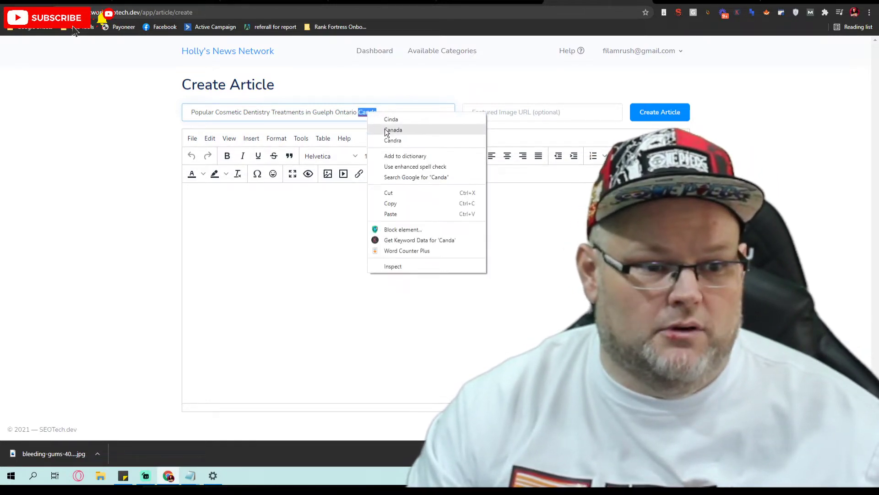
# Correct 'Canda' to 'Canada' and paste the blog photo's image address into the image URL field.
pyautogui.click(389, 130)
pyautogui.hotkey('ctrl', 'Tab')
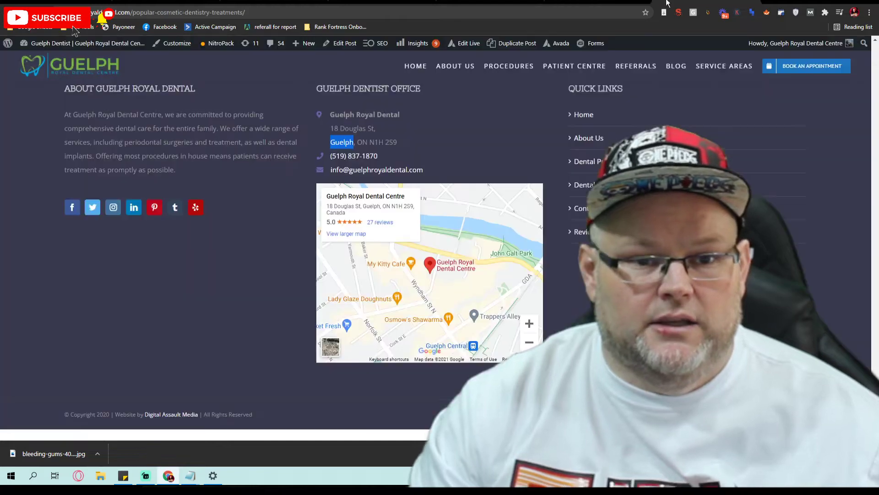
pyautogui.scroll(15, 479, 127)
pyautogui.scroll(15, 477, 123)
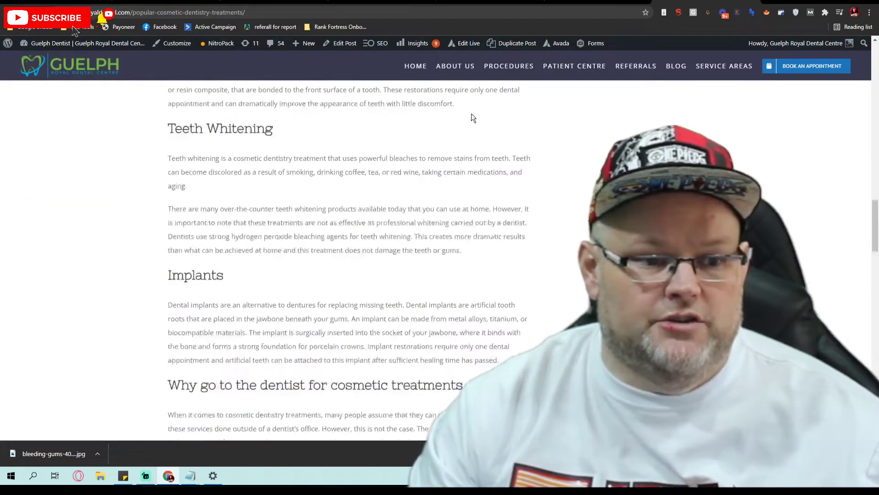
pyautogui.rightClick(271, 364)
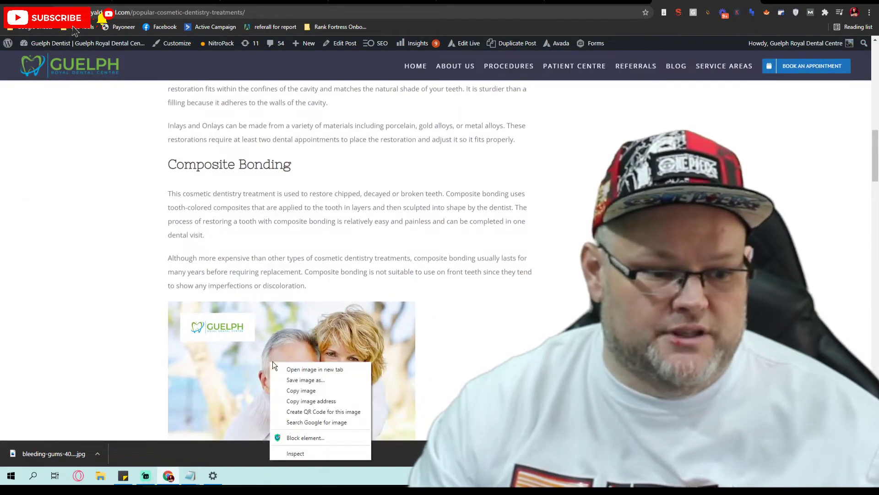
pyautogui.click(290, 401)
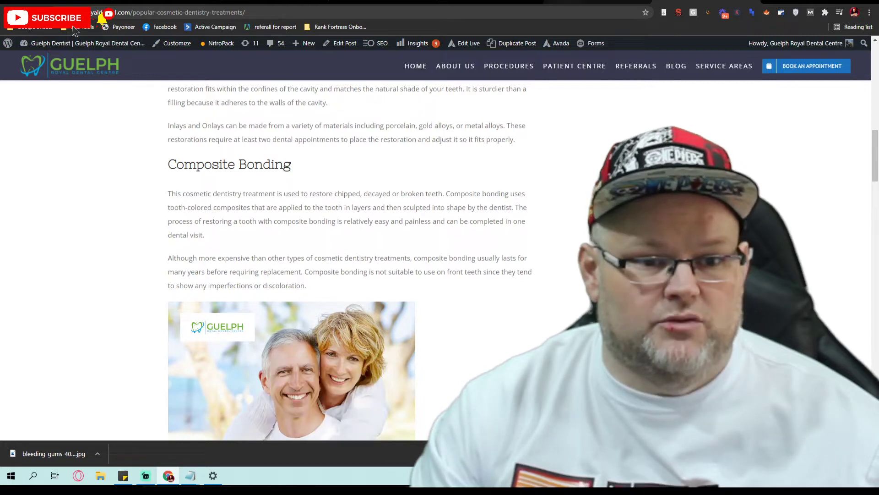
pyautogui.hotkey('ctrl', 'Tab')
pyautogui.click(563, 114)
pyautogui.hotkey('ctrl', 'v')
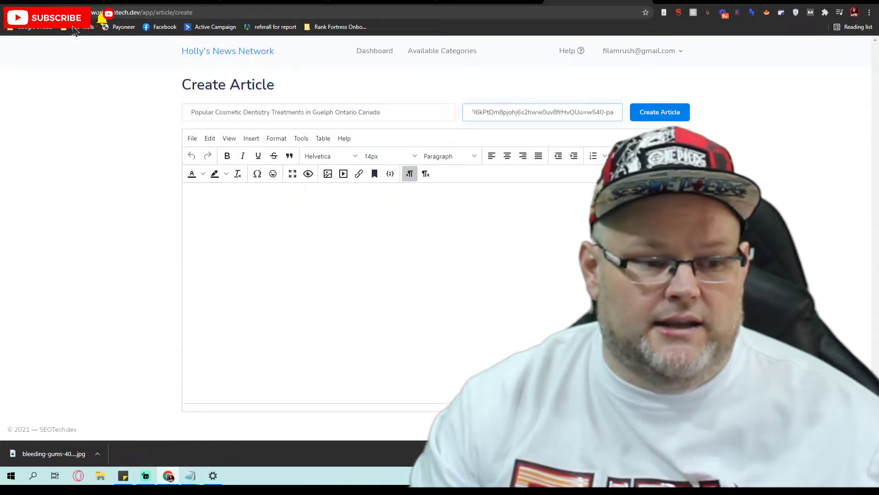
# Return to the dental blog post and scroll through its content.
pyautogui.hotkey('ctrl', 'shift', 'Tab')
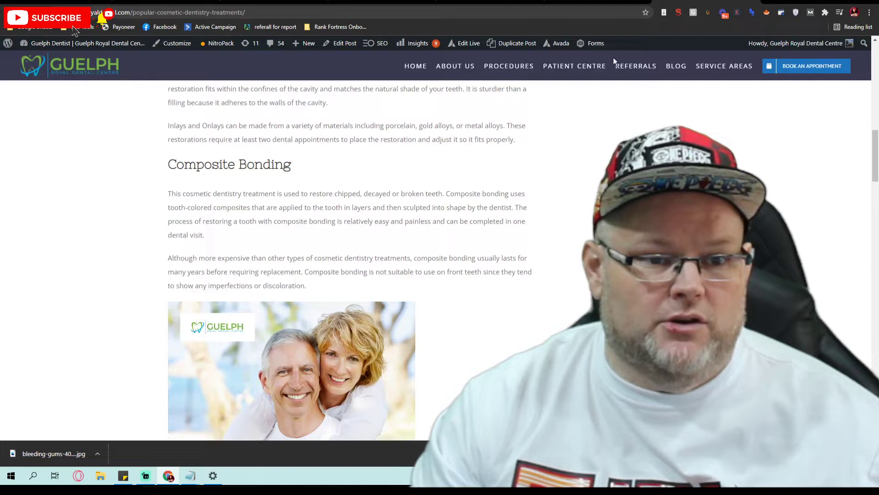
pyautogui.hotkey('ctrl', 'Tab')
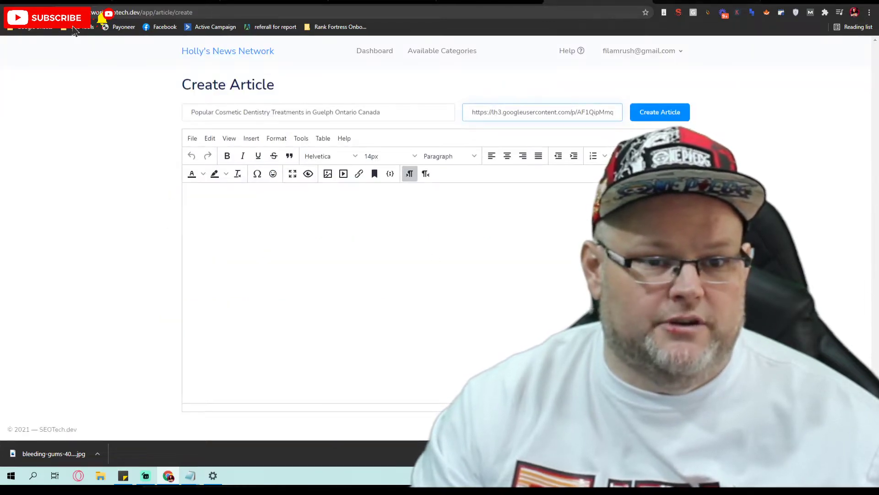
pyautogui.hotkey('ctrl', 'shift', 'Tab')
pyautogui.scroll(9, 269, 199)
pyautogui.scroll(6, 269, 199)
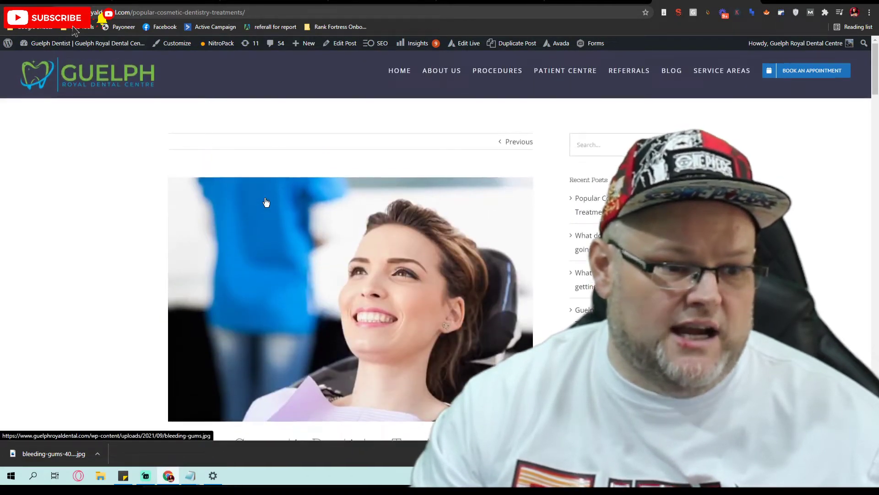
pyautogui.scroll(-6, 174, 159)
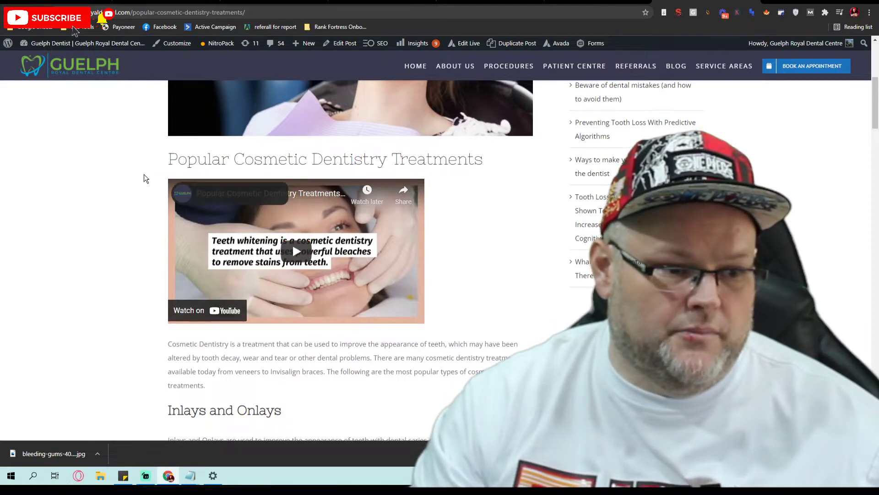
# Select the post text from the opening Cosmetic Dentistry paragraph to the 'See Our Previous Blog Post' line.
pyautogui.moveTo(167, 344); pyautogui.dragTo(527, 251)
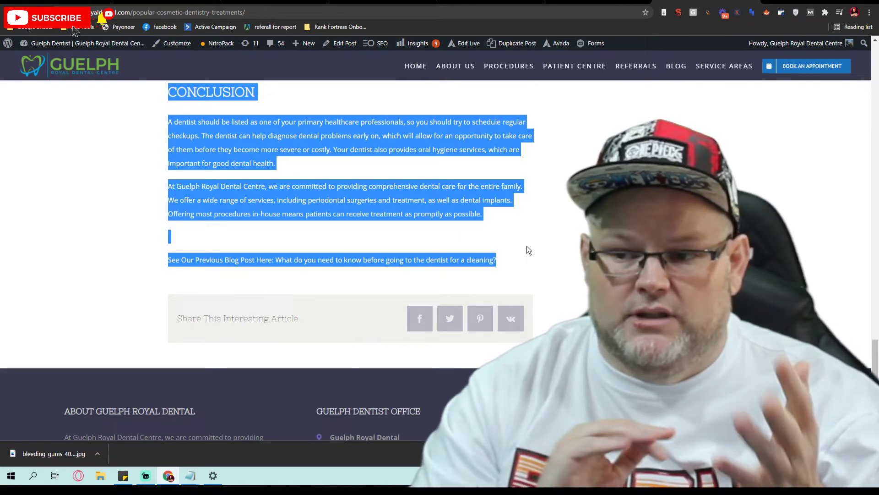
# Paste the copied dental post text into the empty article body.
pyautogui.hotkey('ctrl', 'Tab')
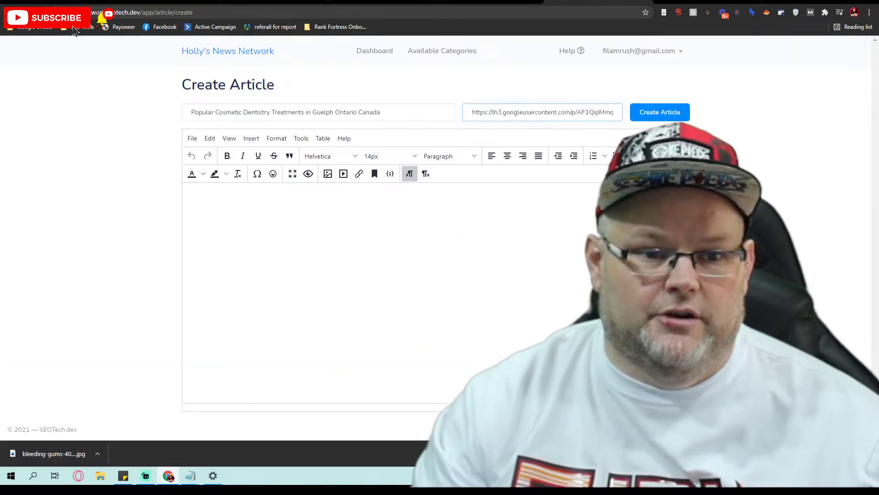
pyautogui.click(437, 231)
pyautogui.hotkey('ctrl', 'v')
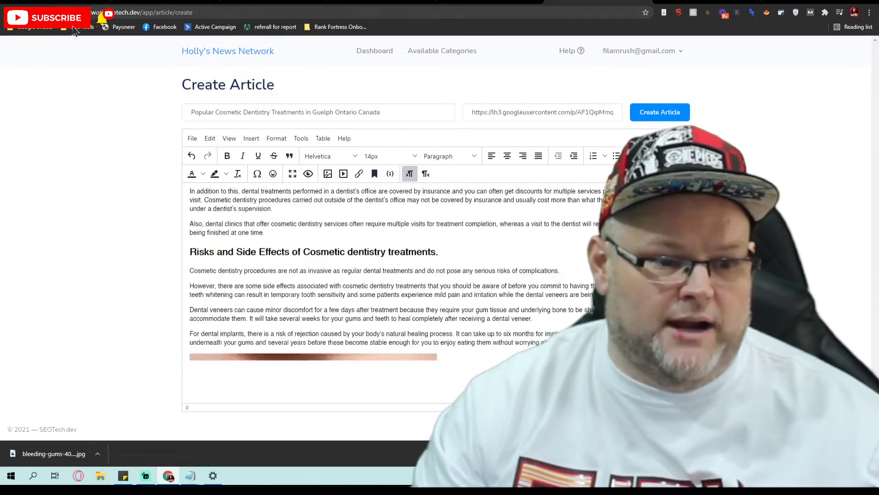
pyautogui.scroll(-8, 459, 335)
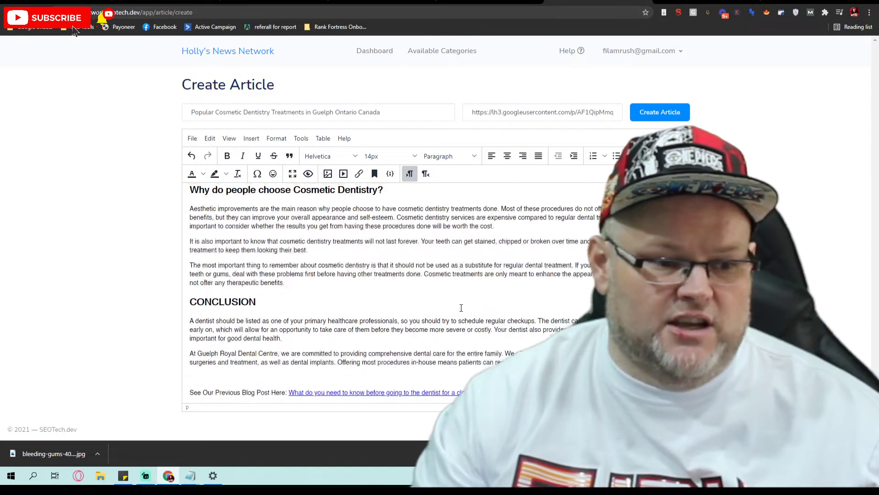
pyautogui.scroll(10, 455, 302)
pyautogui.scroll(10, 453, 302)
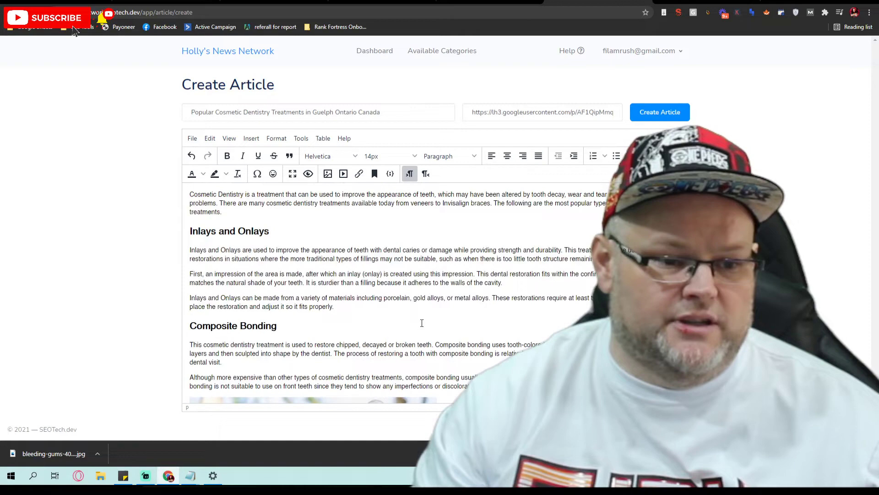
pyautogui.scroll(-3, 259, 293)
pyautogui.scroll(3, 300, 304)
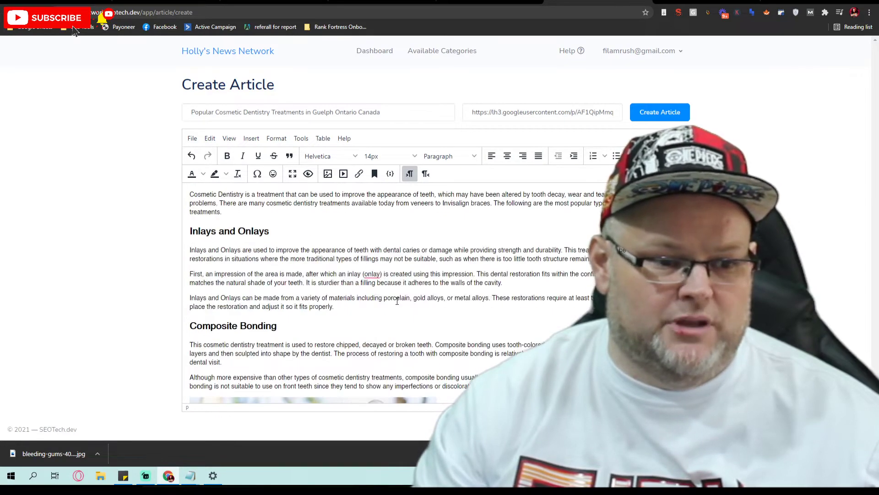
# Go back to the dental blog post and start its embedded cosmetic dentistry video.
pyautogui.hotkey('ctrl', 'Tab')
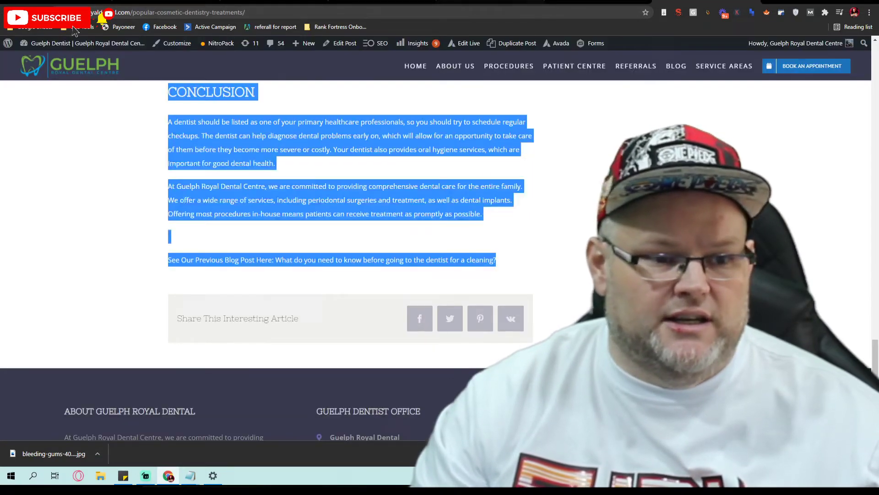
pyautogui.scroll(20, 510, 334)
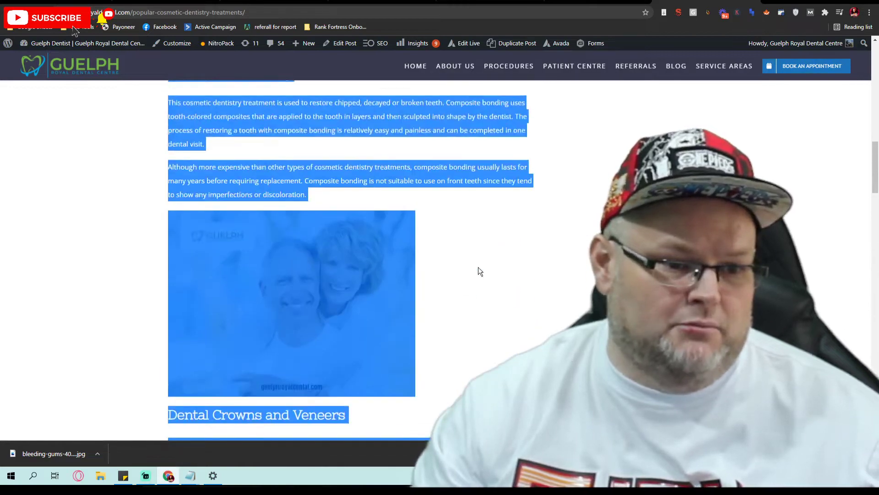
pyautogui.scroll(12, 479, 272)
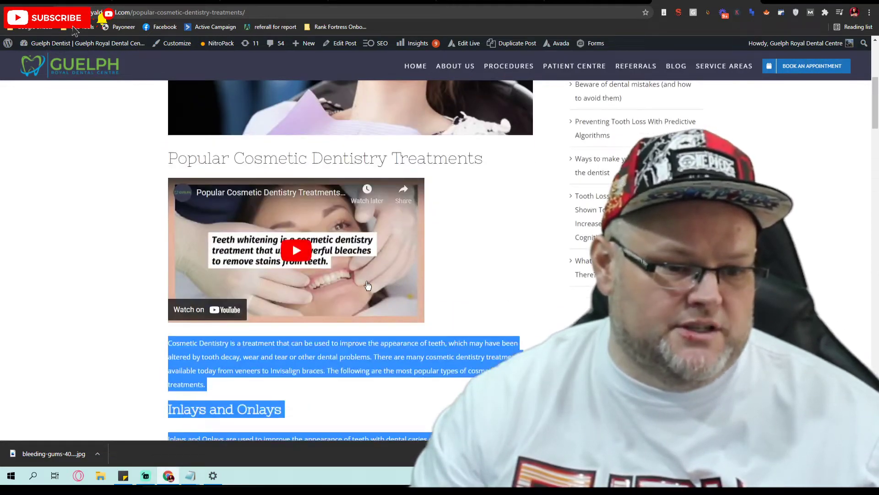
pyautogui.click(367, 283)
# Open the video on YouTube, pause it, and display its Share > Embed code.
pyautogui.click(385, 313)
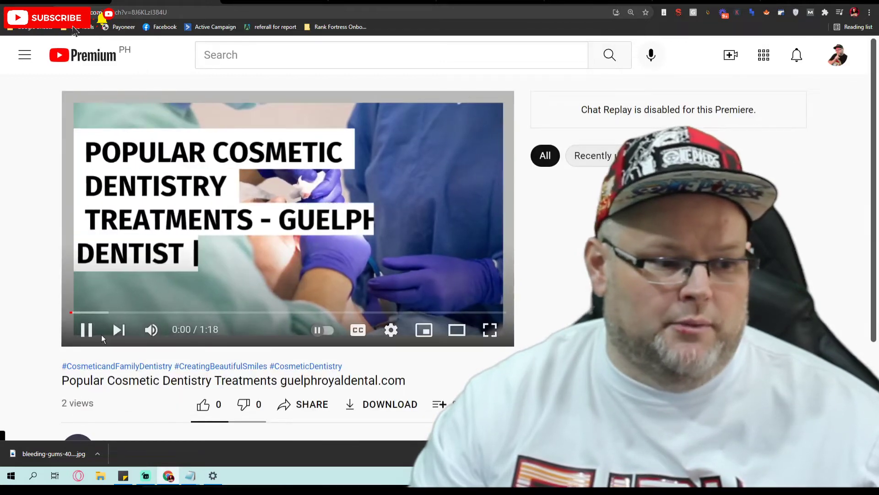
pyautogui.click(147, 319)
pyautogui.scroll(-3, 219, 257)
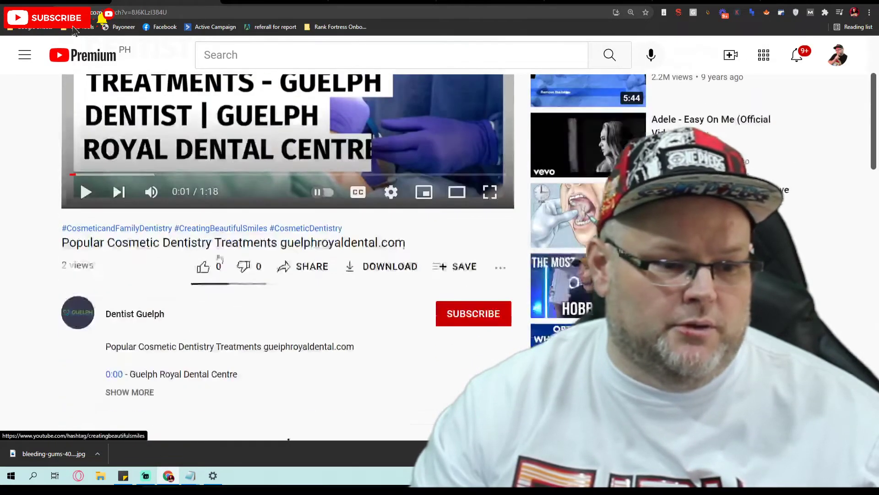
pyautogui.click(309, 265)
pyautogui.click(304, 240)
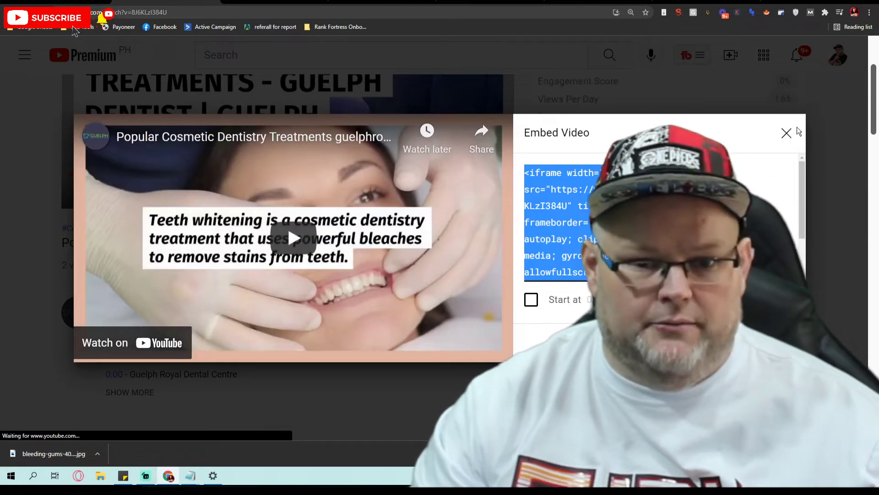
pyautogui.click(763, 131)
pyautogui.click(785, 134)
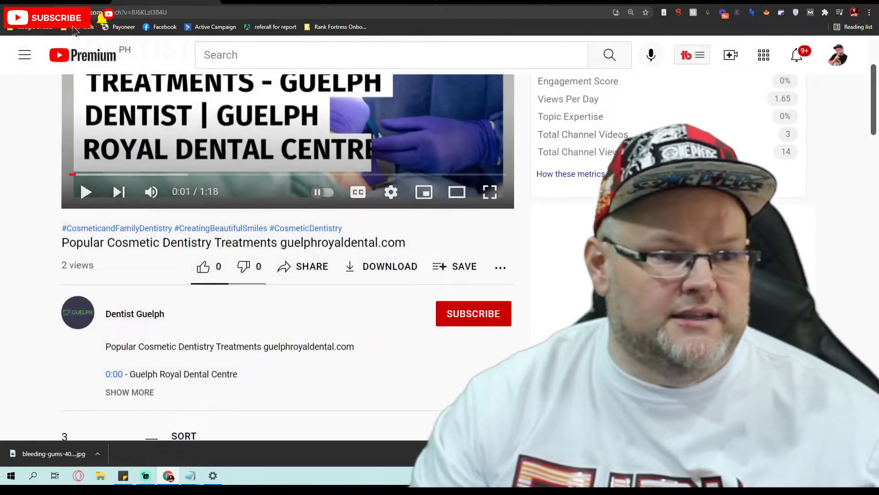
# Return past the Google My Business and YouTube Studio tabs to the Create Article editor.
pyautogui.click(212, 2)
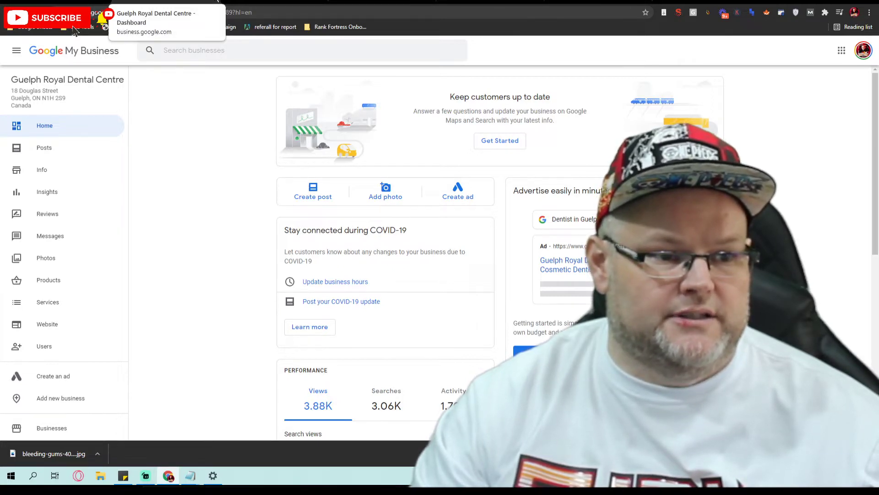
pyautogui.click(382, 2)
pyautogui.click(491, 2)
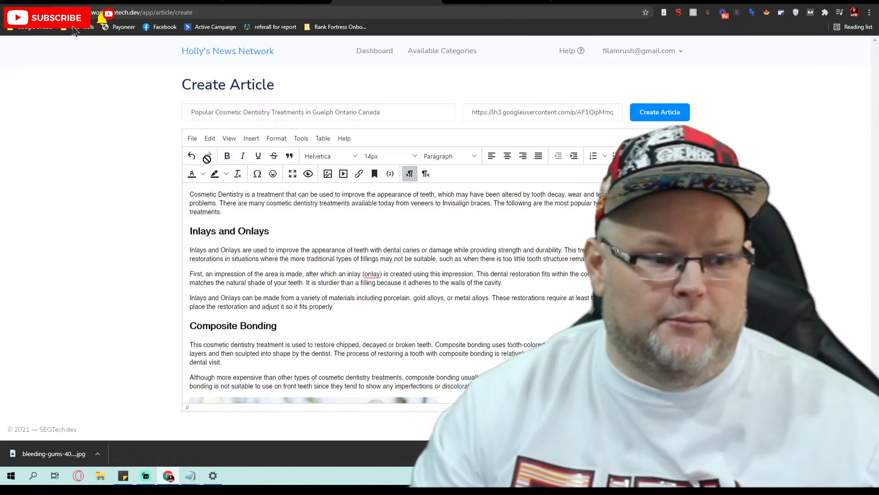
# Paste the YouTube iframe embed code into the source code, above the first paragraph.
pyautogui.click(229, 138)
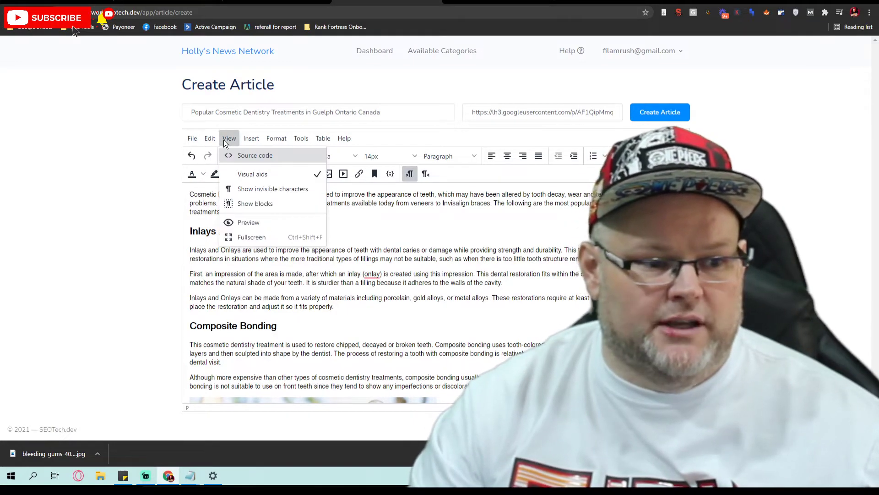
pyautogui.click(234, 153)
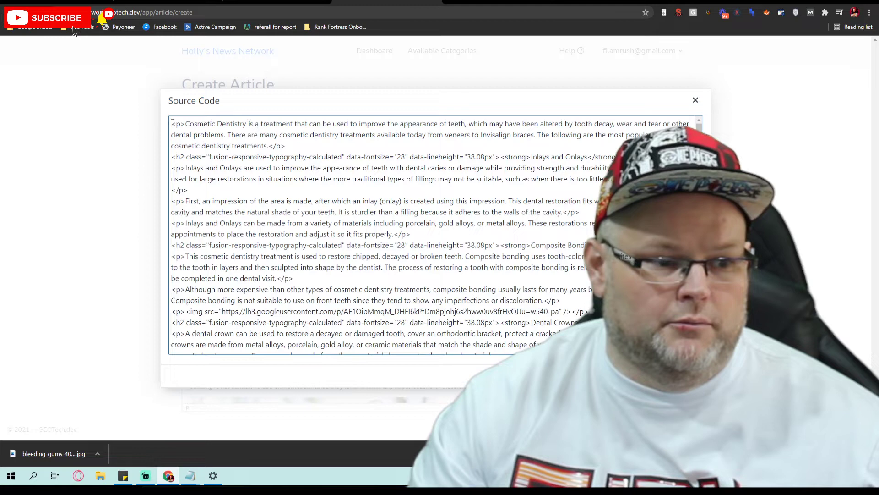
pyautogui.hotkey('ctrl', 'v')
pyautogui.press('Return')
pyautogui.press('Return')
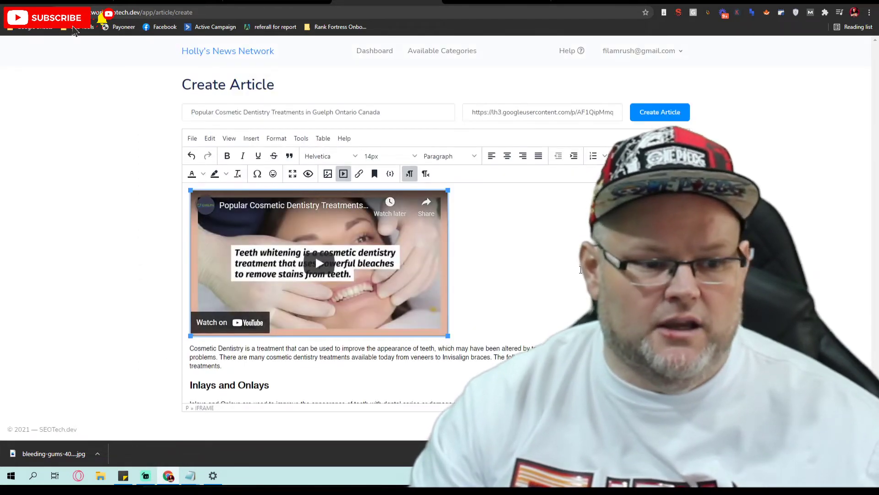
pyautogui.scroll(-10, 573, 272)
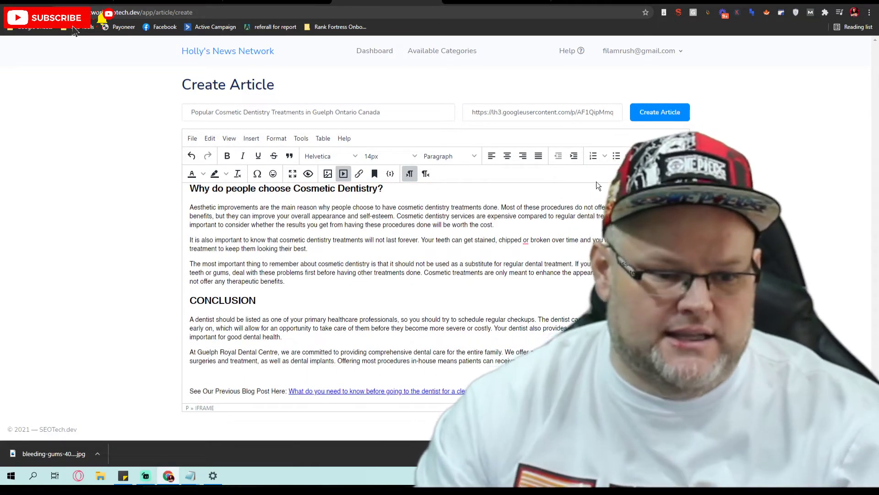
# Save the article as ID 12558 and begin posting it from Article Detail.
pyautogui.click(658, 112)
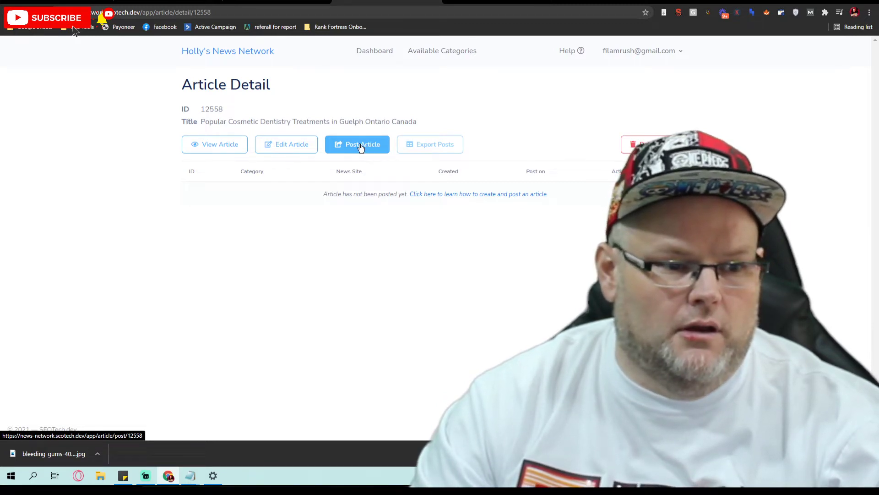
pyautogui.click(360, 145)
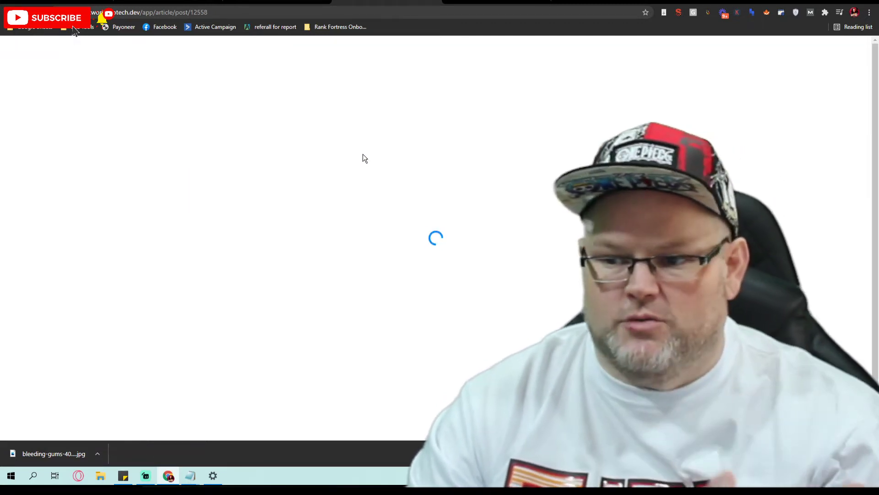
# Search the category list for 'dental', 'teeth' and 'dentist', then settle on 'health'.
pyautogui.click(223, 212)
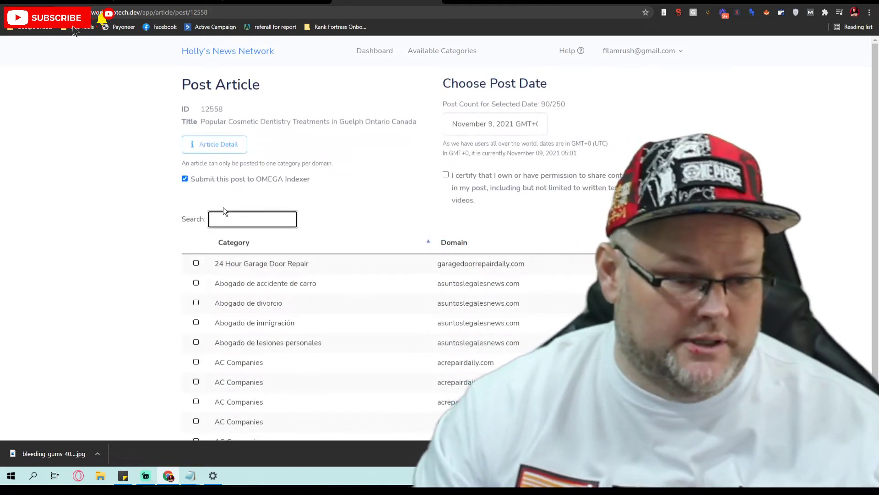
pyautogui.write('dent')
pyautogui.write('al')
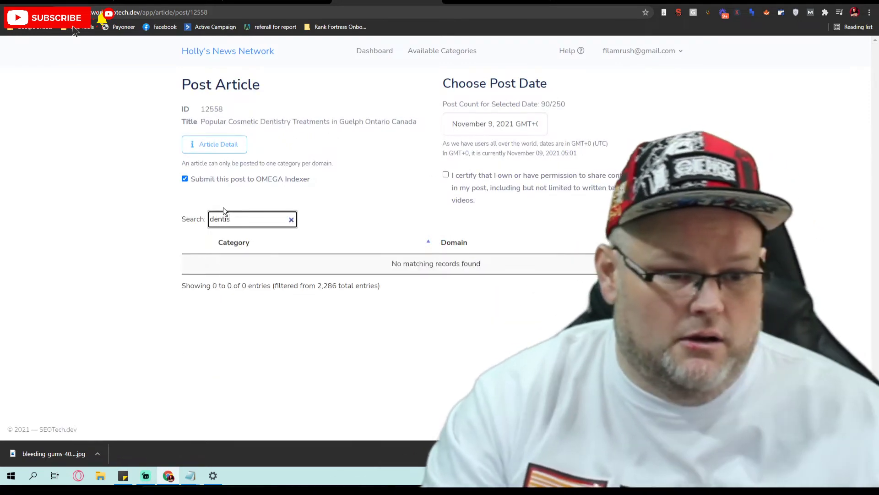
pyautogui.press('BackSpace')
pyautogui.press('BackSpace')
pyautogui.press('BackSpace')
pyautogui.press('BackSpace')
pyautogui.press('BackSpace')
pyautogui.press('BackSpace')
pyautogui.write('health')
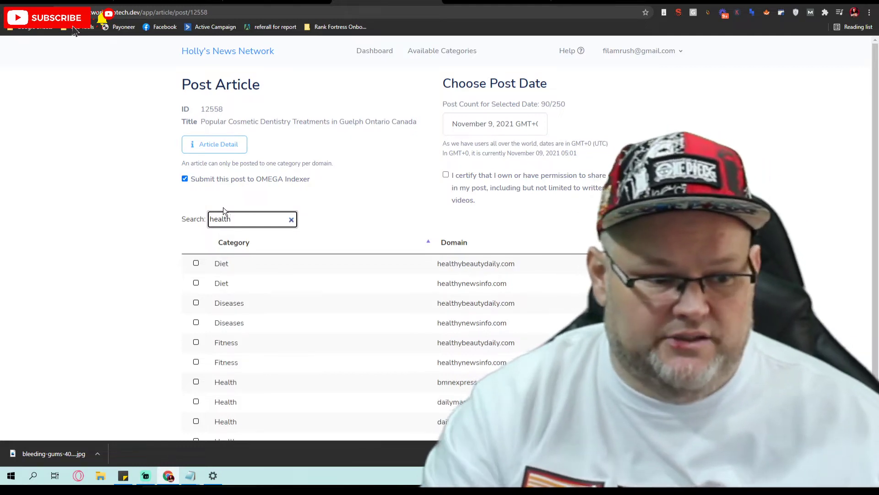
pyautogui.press('BackSpace')
pyautogui.press('BackSpace')
pyautogui.press('BackSpace')
pyautogui.press('BackSpace')
pyautogui.press('BackSpace')
pyautogui.press('BackSpace')
pyautogui.write('teeth')
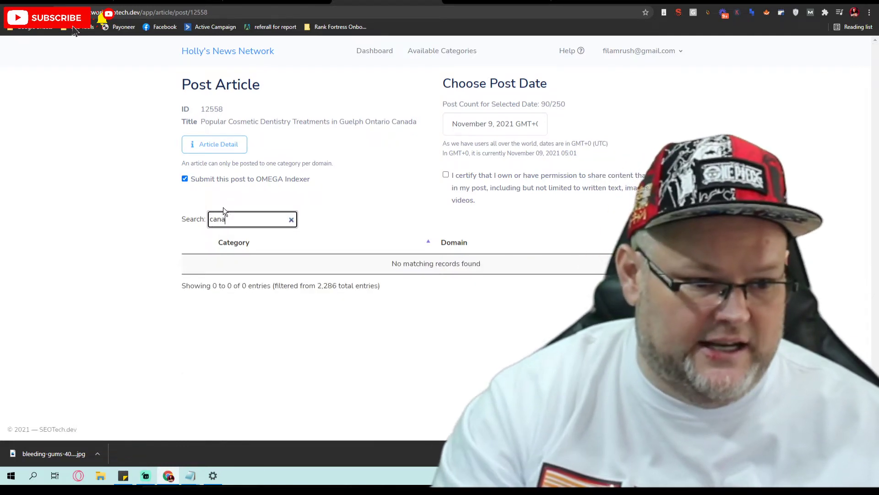
pyautogui.press('BackSpace')
pyautogui.press('BackSpace')
pyautogui.press('BackSpace')
pyautogui.press('BackSpace')
pyautogui.press('BackSpace')
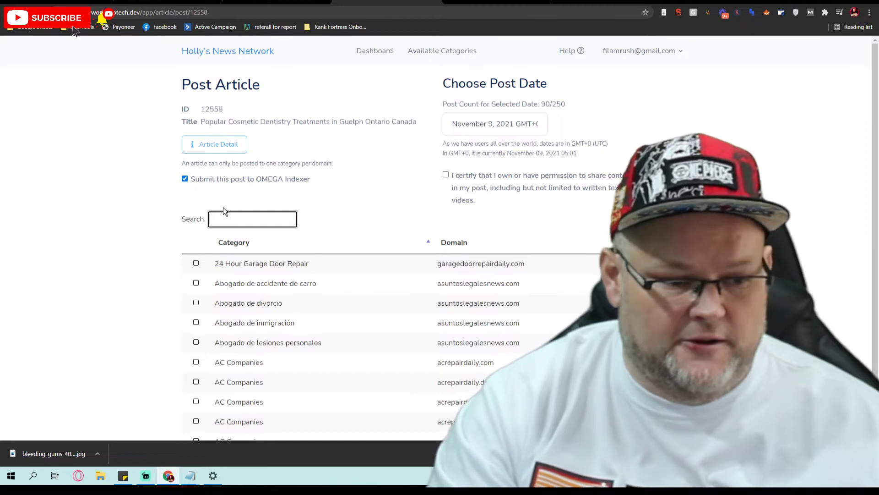
pyautogui.write('dentist')
pyautogui.press('BackSpace')
pyautogui.press('BackSpace')
pyautogui.press('BackSpace')
pyautogui.press('BackSpace')
pyautogui.press('BackSpace')
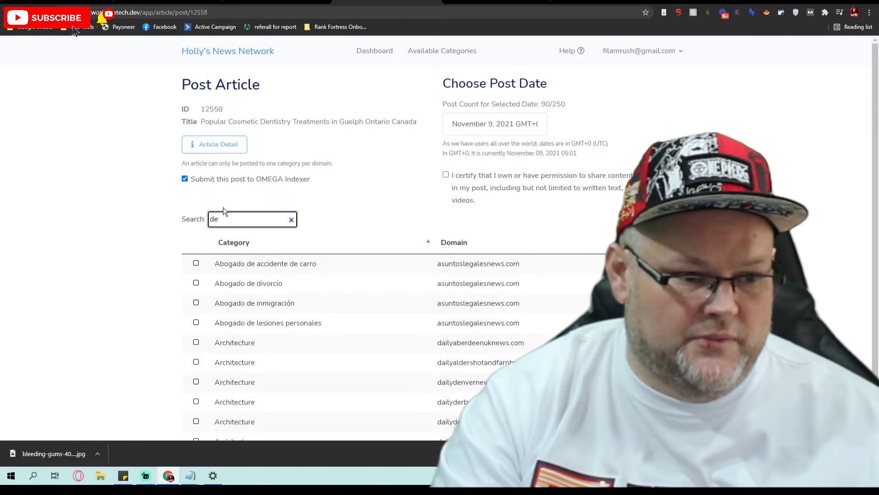
pyautogui.press('BackSpace')
pyautogui.press('BackSpace')
pyautogui.write('health')
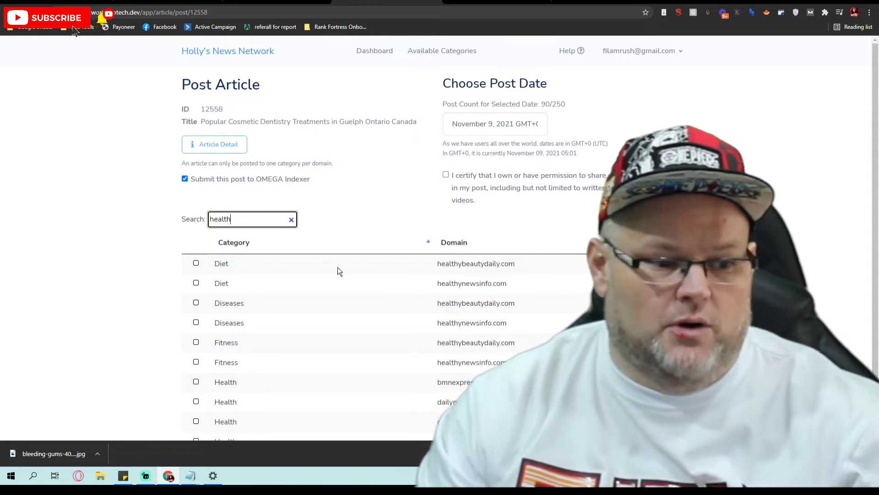
# Tick several Health sites, then untick healthynewsinfo.com Fitness and dailynewyorktimes Health.
pyautogui.scroll(-2, 337, 268)
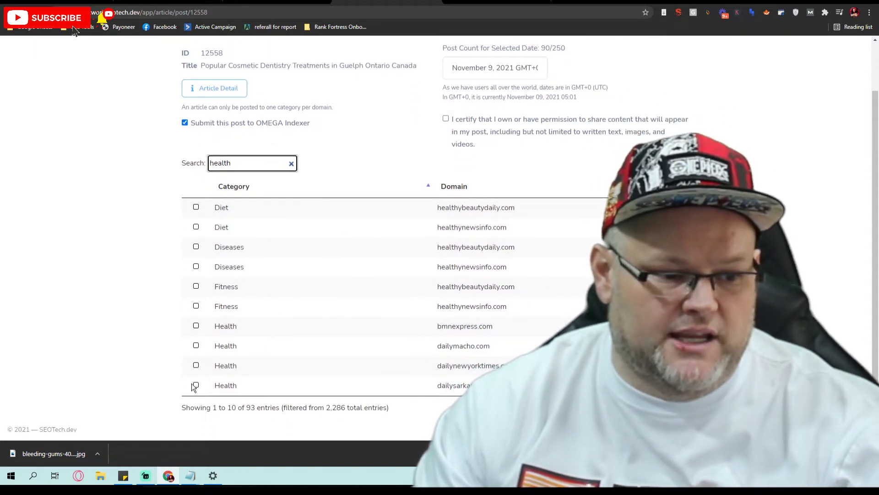
pyautogui.click(196, 386)
pyautogui.click(196, 365)
pyautogui.click(196, 345)
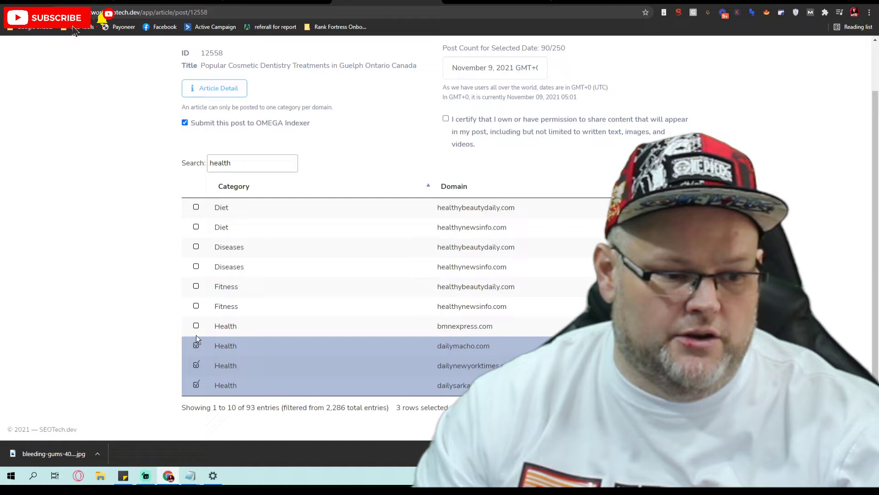
pyautogui.click(196, 326)
pyautogui.click(196, 305)
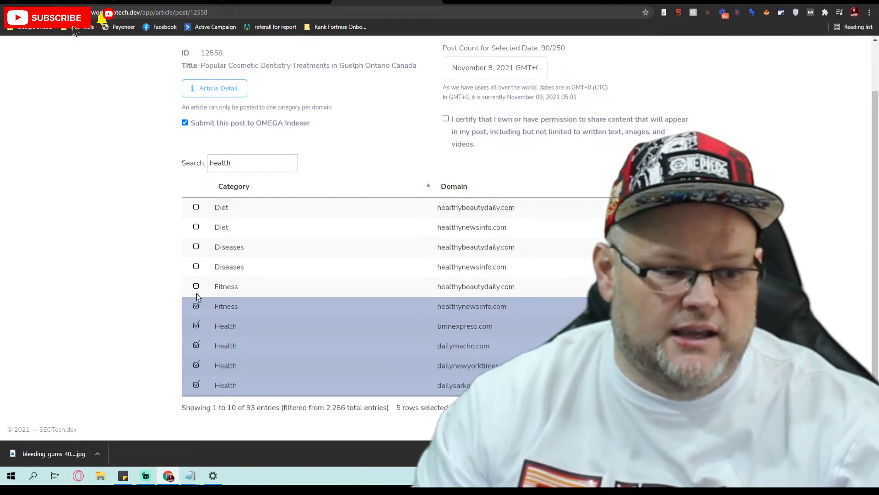
pyautogui.click(196, 306)
pyautogui.click(196, 325)
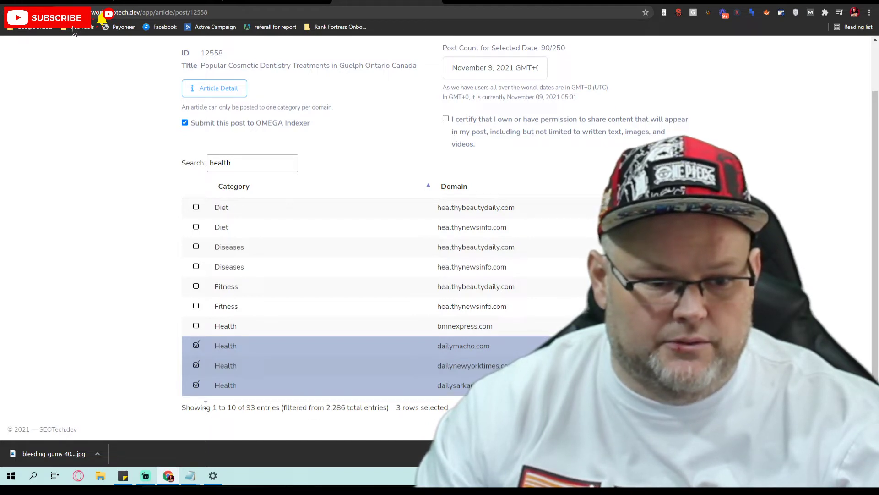
pyautogui.click(195, 364)
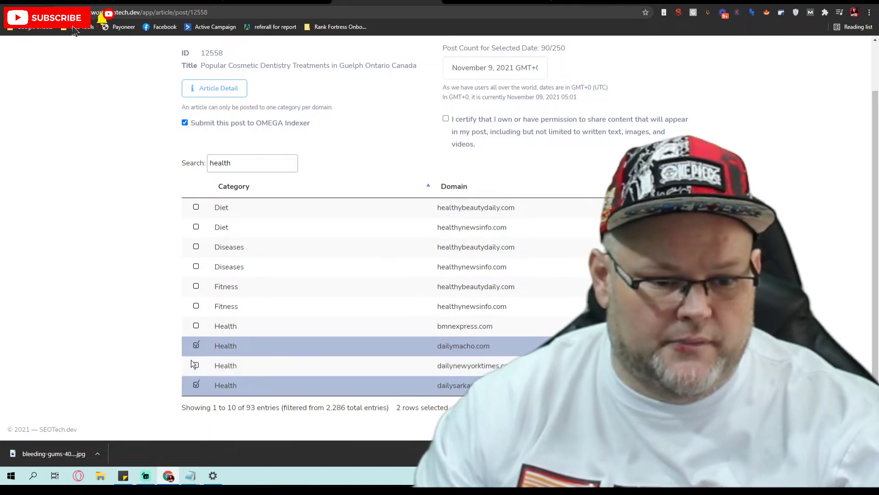
pyautogui.click(196, 326)
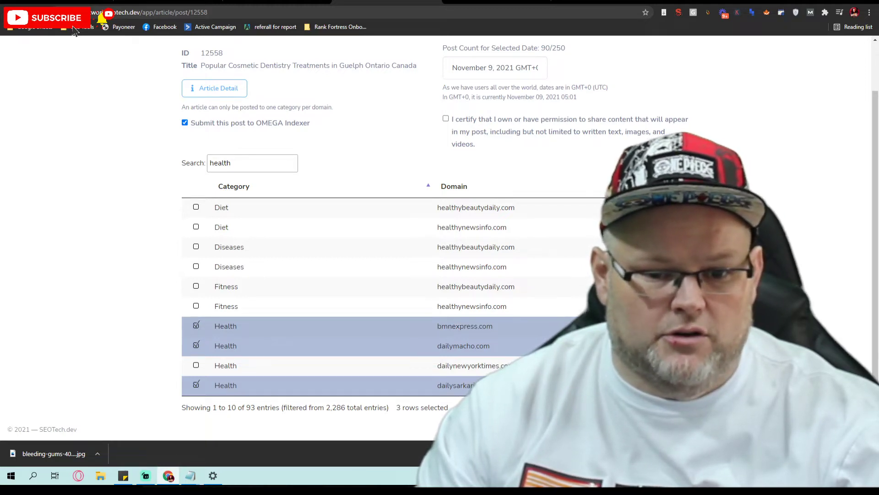
# Untick the bmnexpress.com and dailymacho.com Health sites.
pyautogui.scroll(2, 527, 328)
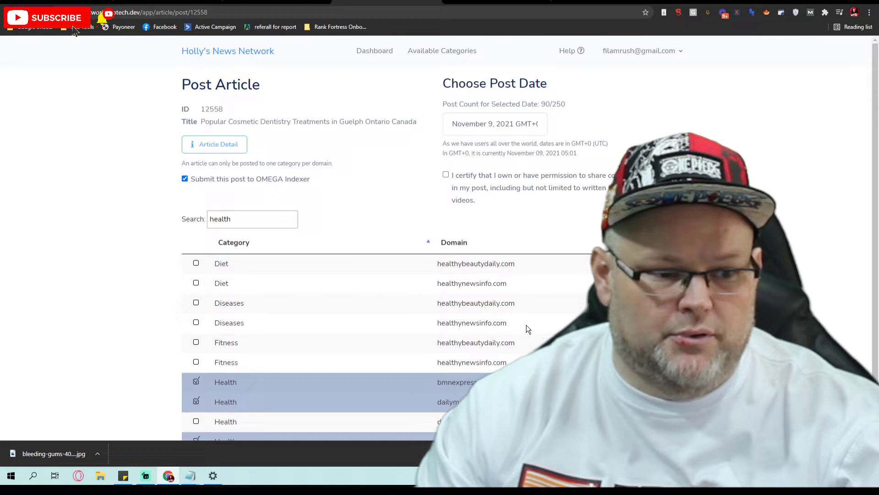
pyautogui.click(196, 382)
pyautogui.click(196, 401)
pyautogui.scroll(-1, 194, 412)
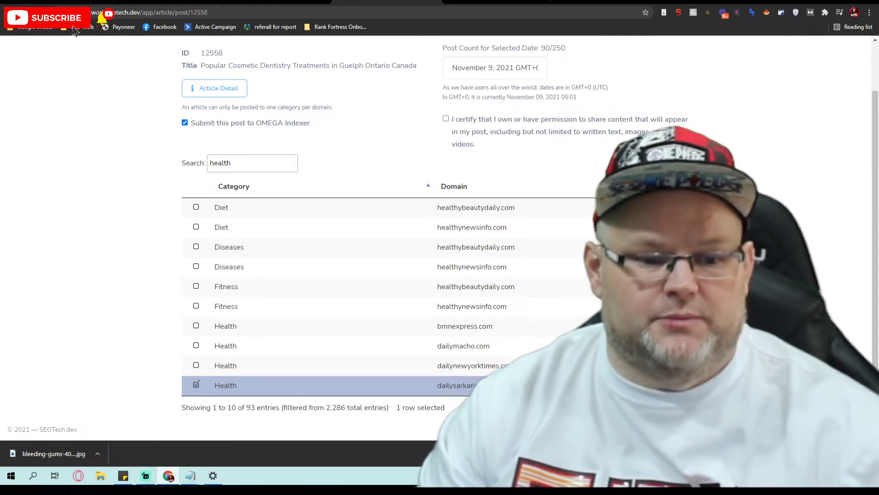
pyautogui.scroll(1, 75, 31)
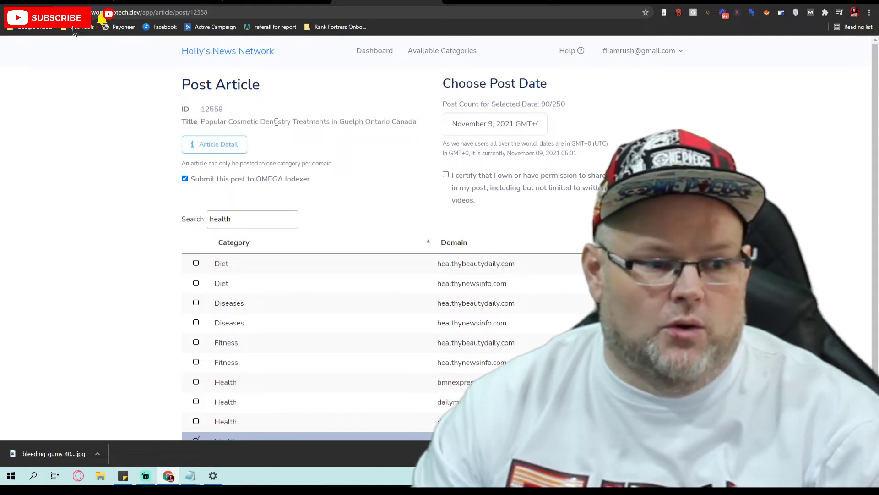
# Set the post date to November 10 and select dailynewyorktimes and dailymacho.com, certifying sharing permission.
pyautogui.click(497, 123)
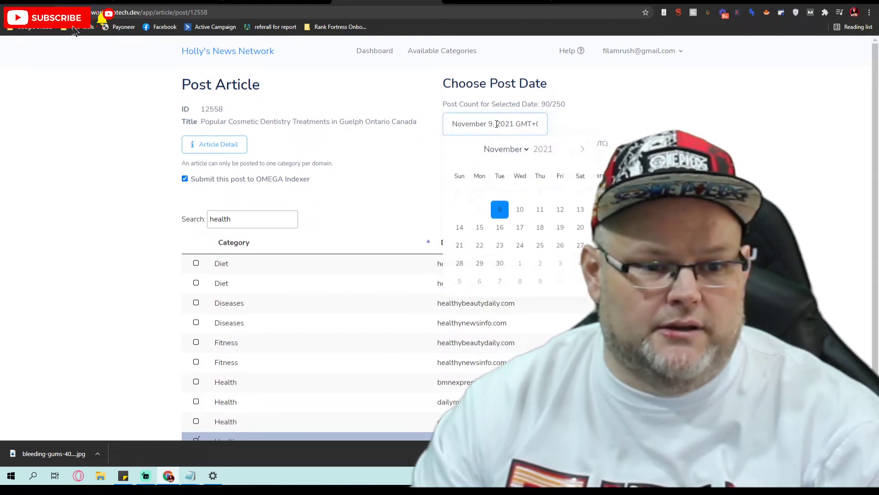
pyautogui.click(521, 210)
pyautogui.scroll(-2, 288, 282)
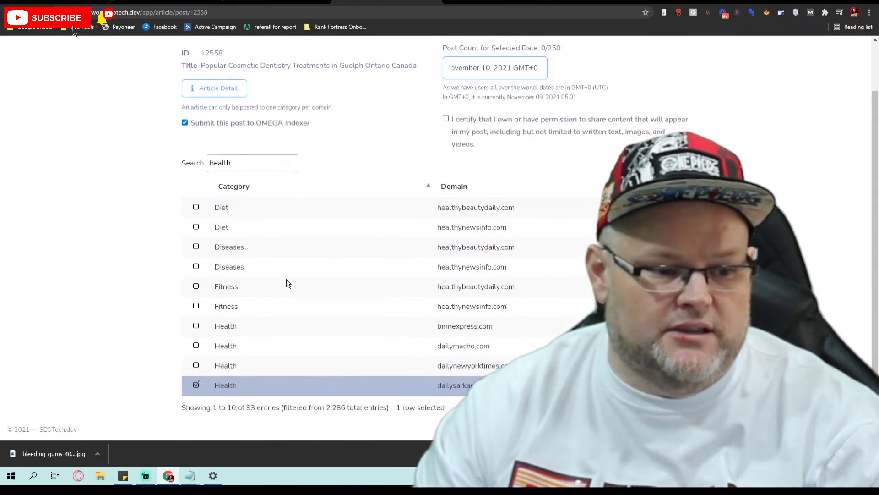
pyautogui.click(196, 365)
pyautogui.click(196, 346)
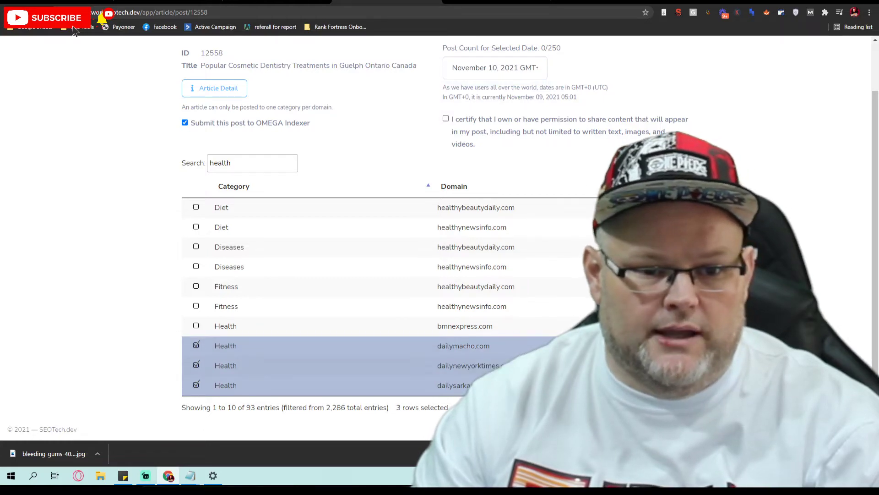
pyautogui.click(446, 118)
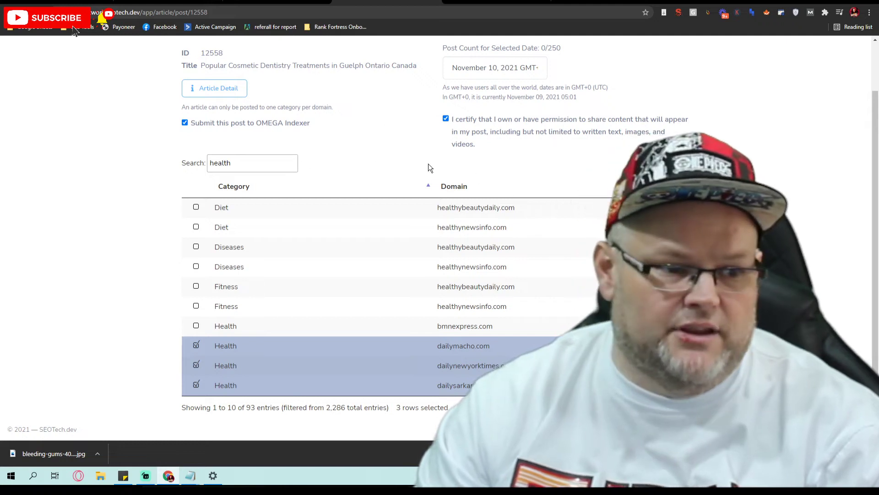
# Add bmnexpress.com Health plus the Fitness, Diseases and Diet rows of healthynewsinfo.com and healthybeautydaily.com.
pyautogui.scroll(2, 347, 172)
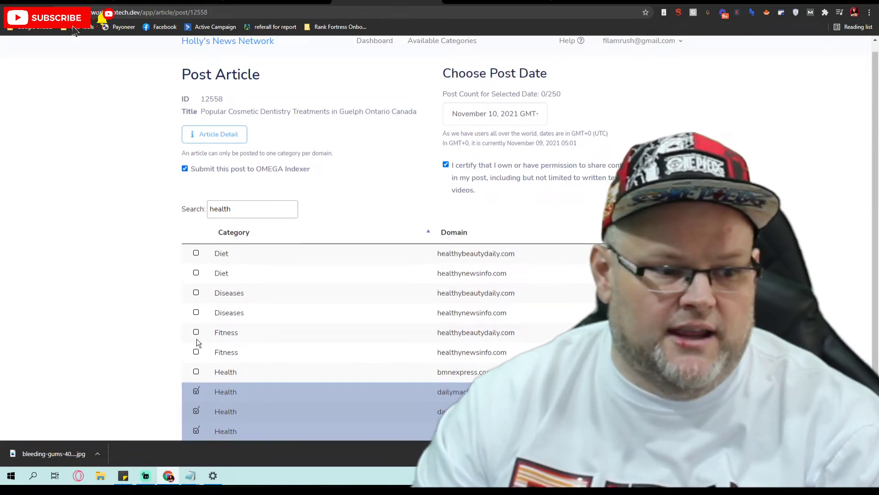
pyautogui.click(196, 371)
pyautogui.click(196, 352)
pyautogui.click(196, 332)
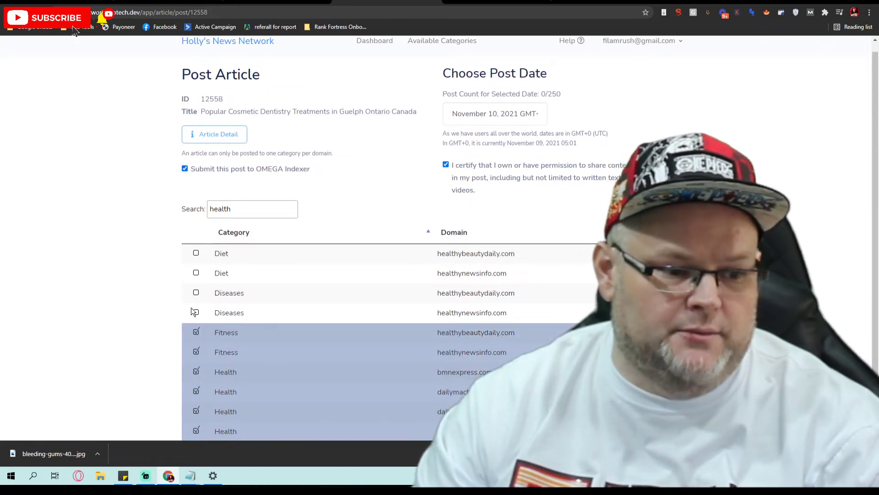
pyautogui.click(196, 312)
pyautogui.click(196, 293)
pyautogui.click(196, 273)
pyautogui.click(196, 253)
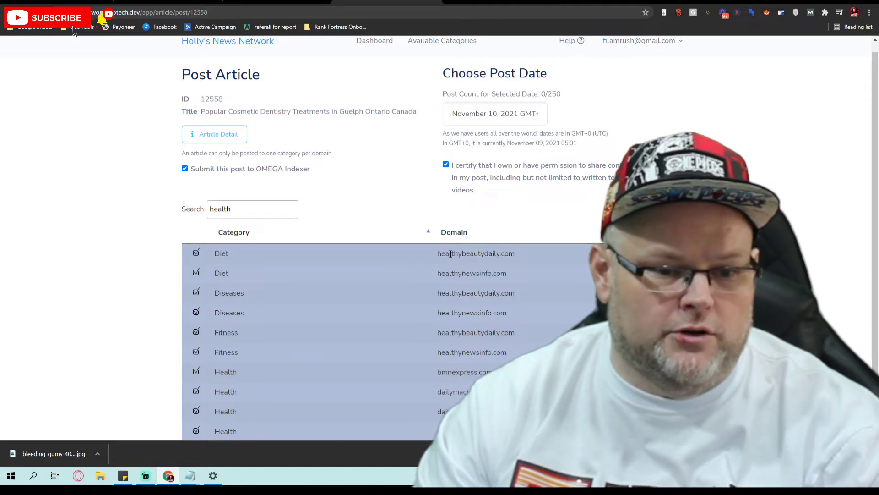
# Filter by 'healt' and tick bmnexpress.com Health plus healthybeautydaily.com Fitness, Diseases and Diet.
pyautogui.scroll(-1, 509, 243)
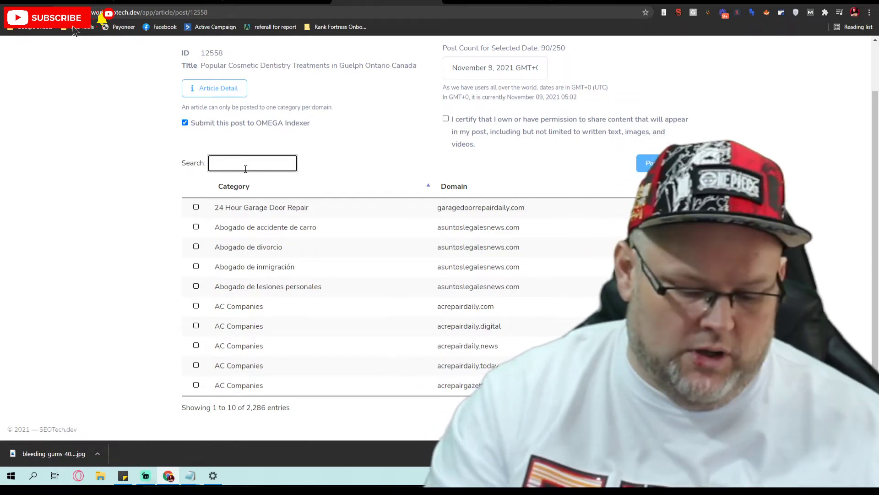
pyautogui.write('health')
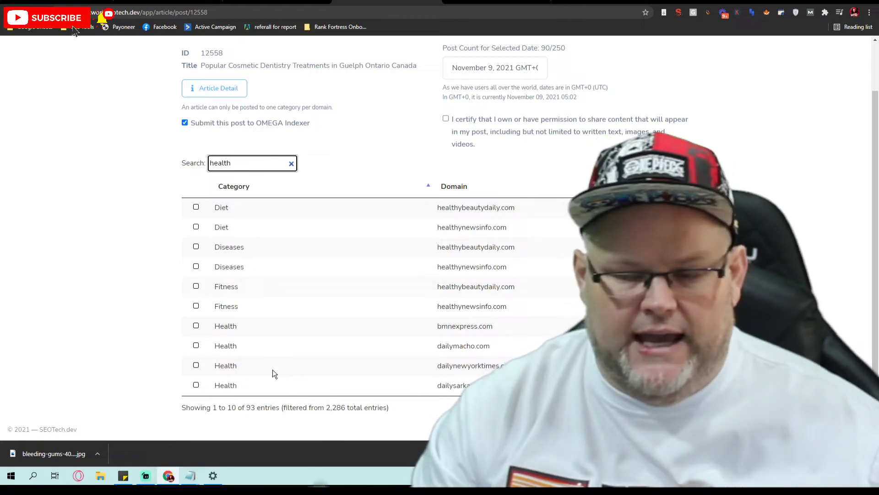
pyautogui.click(196, 326)
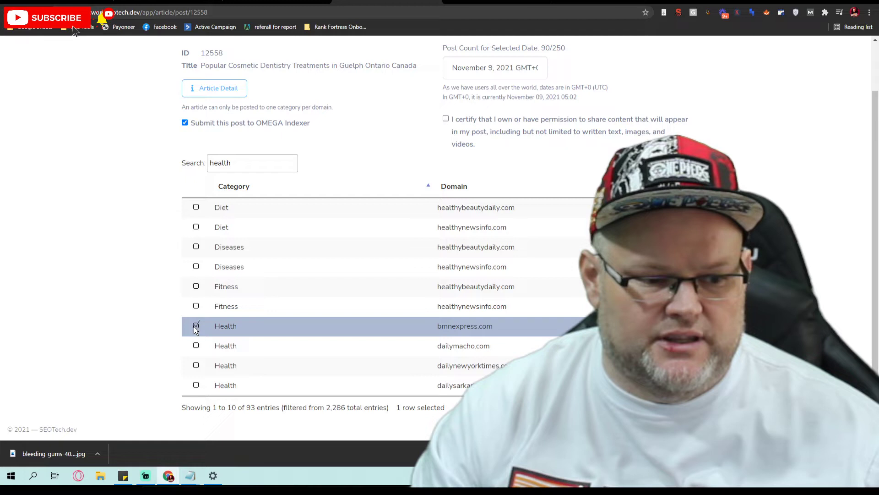
pyautogui.click(196, 287)
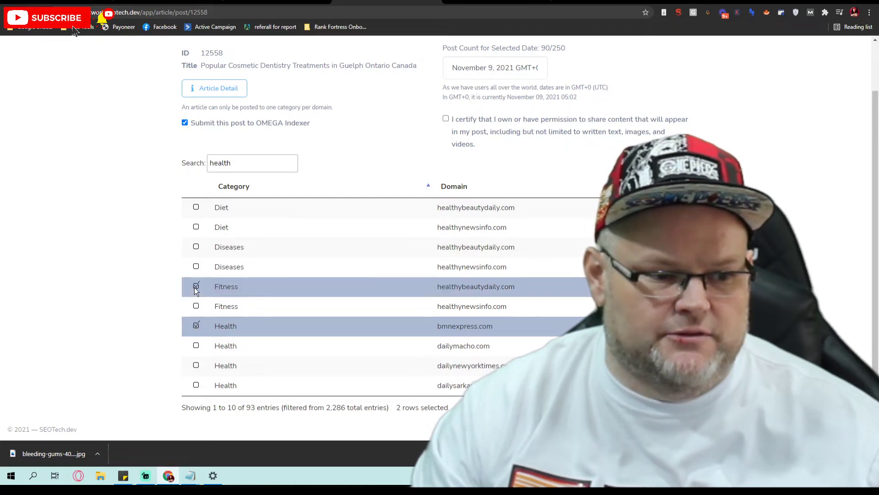
pyautogui.click(196, 247)
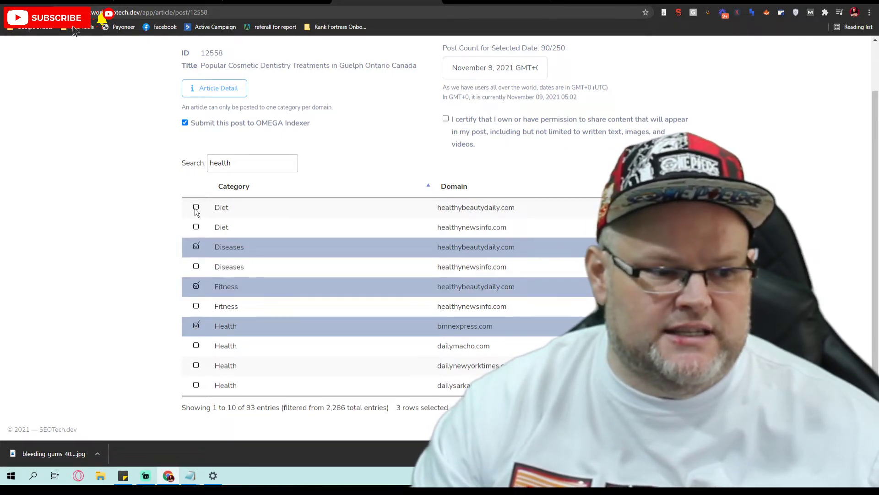
pyautogui.click(196, 208)
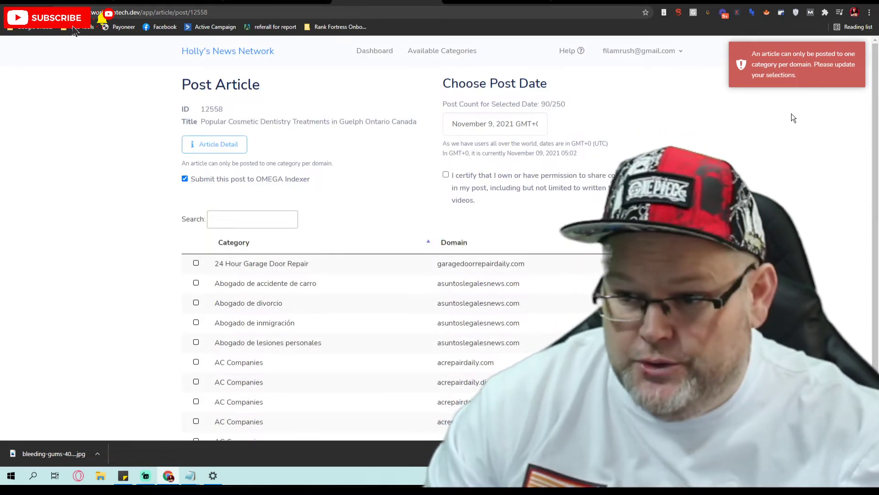
# Filter by 'health', tick only dailysarkariupdates.com Health, certify permission and submit the post.
pyautogui.scroll(-2, 791, 114)
pyautogui.click(253, 167)
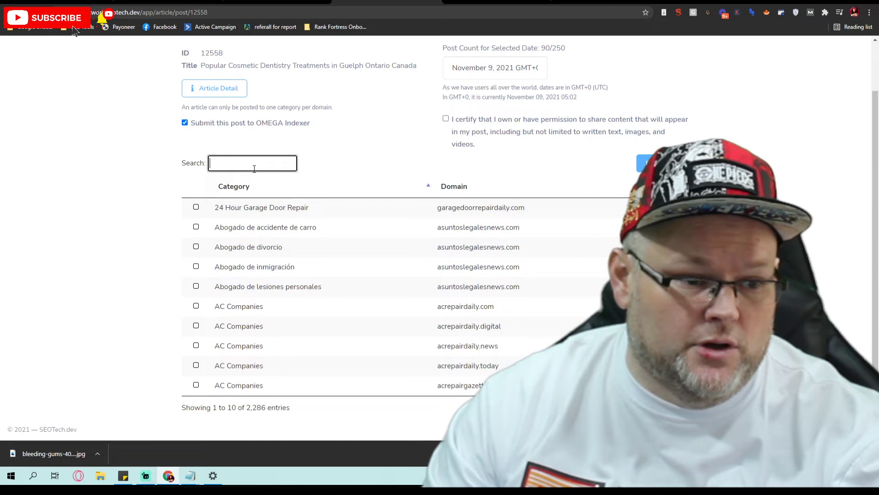
pyautogui.write('health')
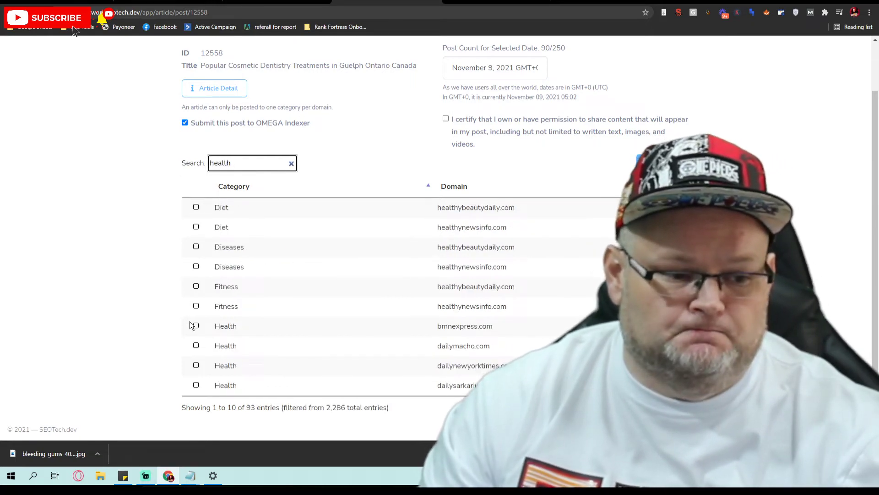
pyautogui.click(197, 347)
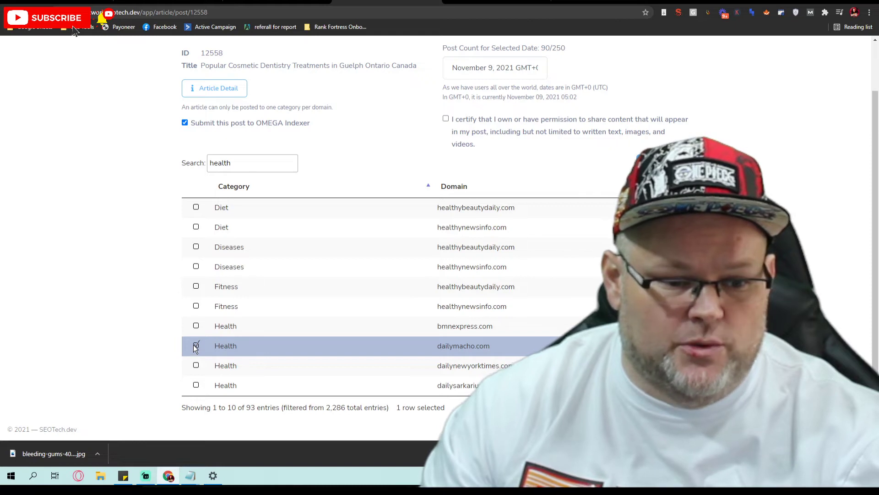
pyautogui.click(196, 346)
pyautogui.click(197, 386)
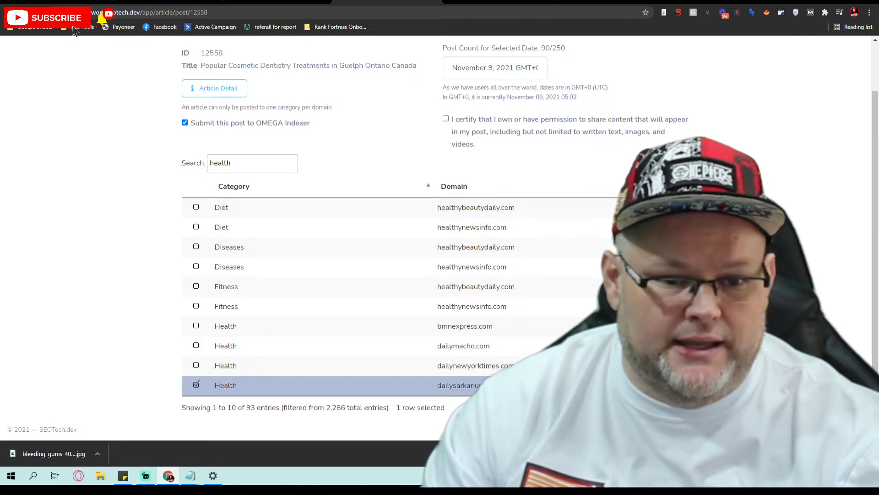
pyautogui.click(450, 119)
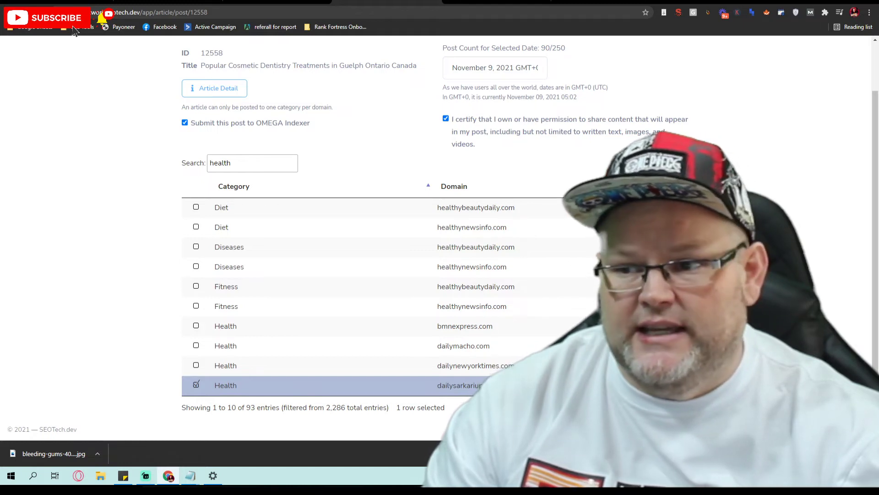
pyautogui.press('Return')
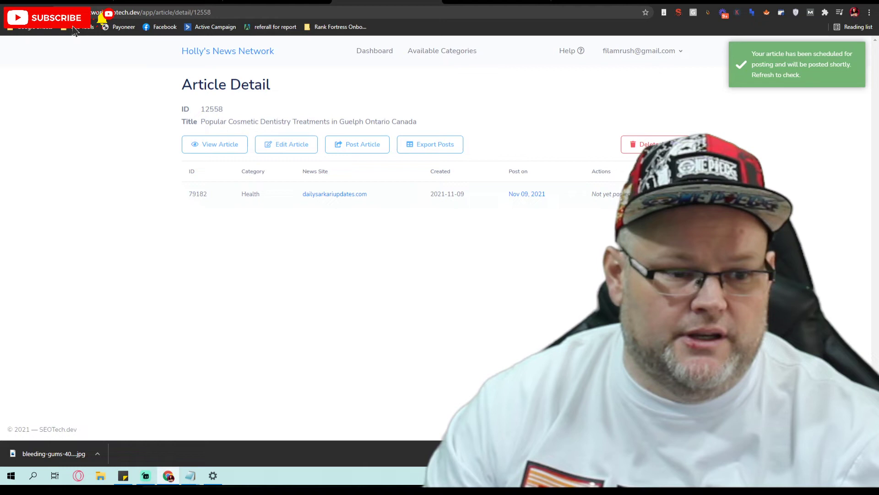
# Reopen Post Article, filter by 'heal' and tick the Diet site healthybeautydaily.com.
pyautogui.click(364, 144)
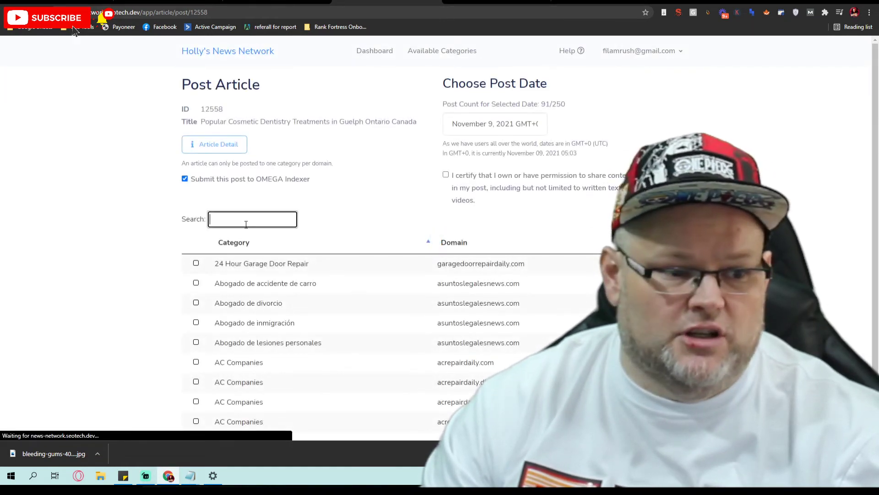
pyautogui.write('health')
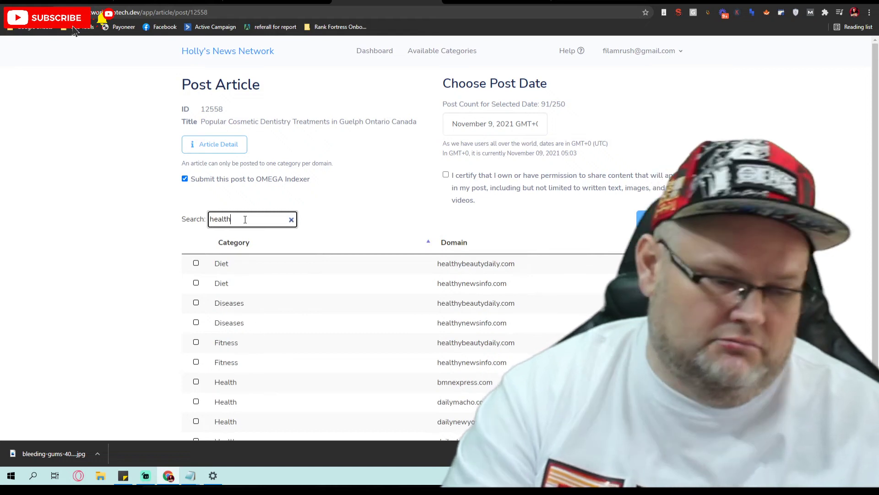
pyautogui.scroll(-1, 280, 203)
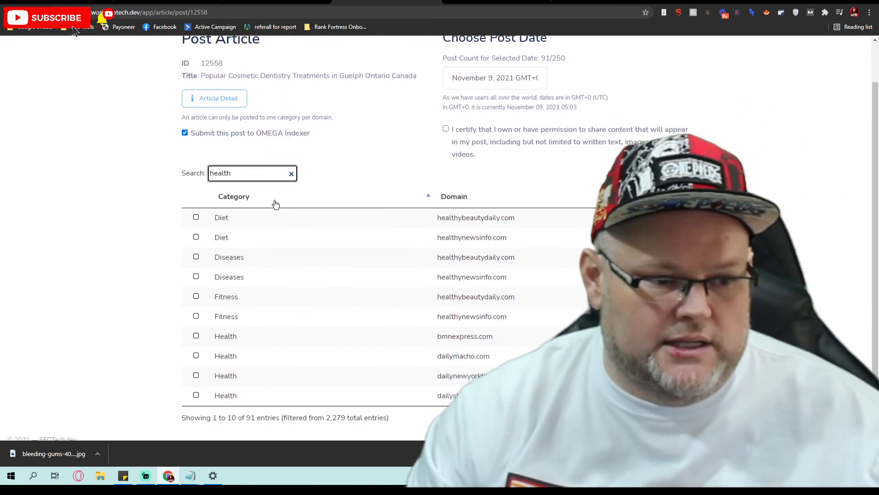
pyautogui.click(196, 218)
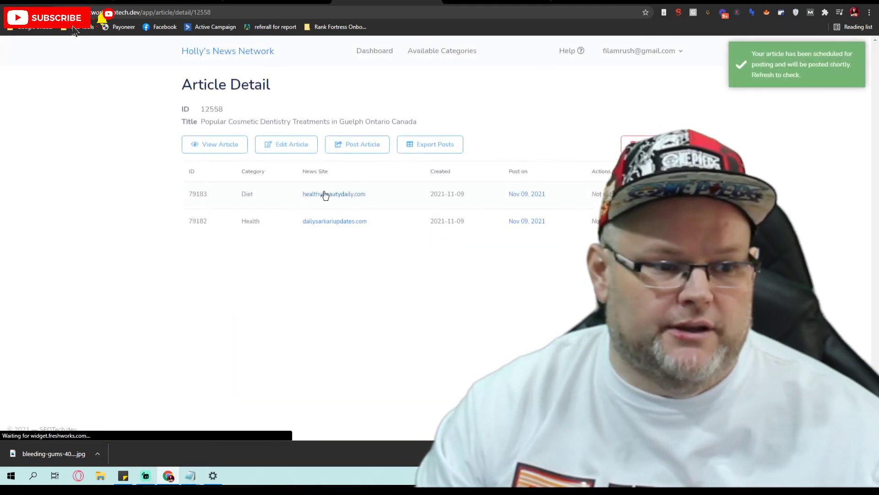
# Reopen Post Article, filter by 'health' and tick the Fitness site healthynewsinfo.com.
pyautogui.click(364, 145)
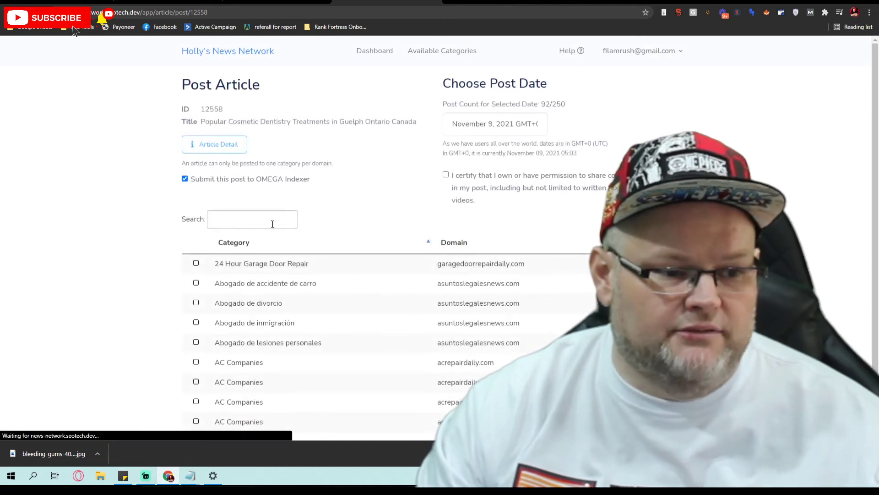
pyautogui.click(280, 220)
pyautogui.write('health')
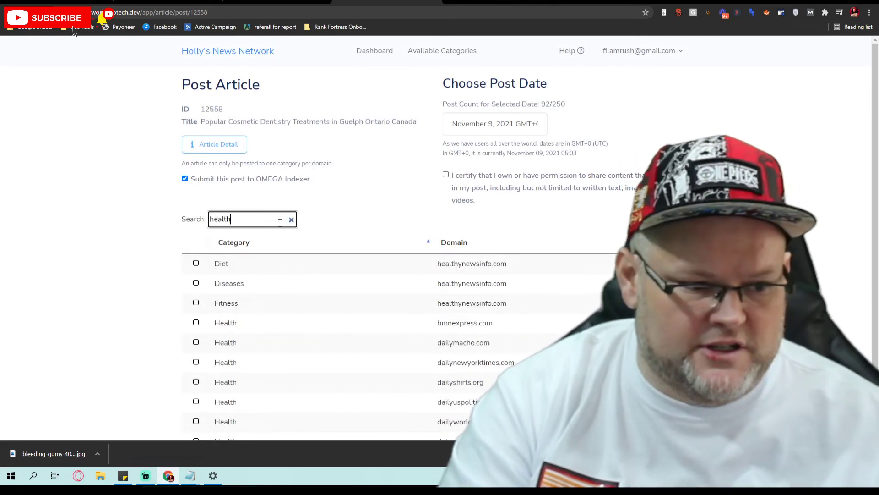
pyautogui.scroll(-2, 310, 249)
pyautogui.click(196, 247)
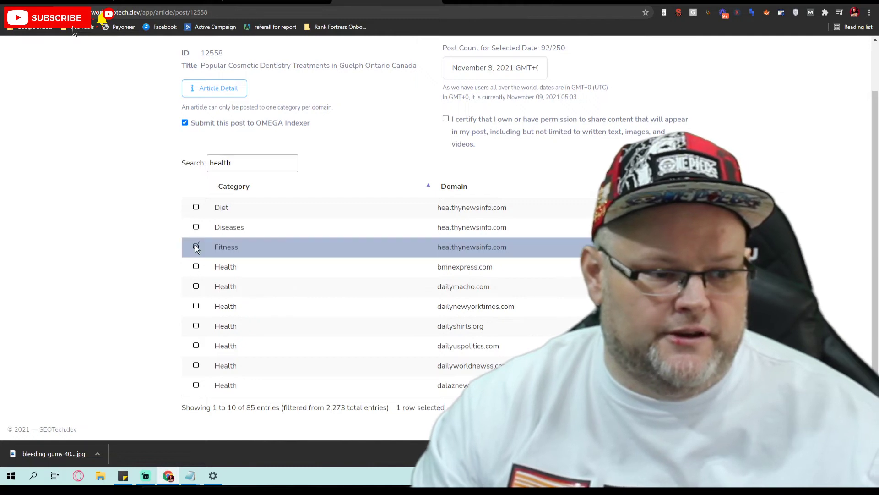